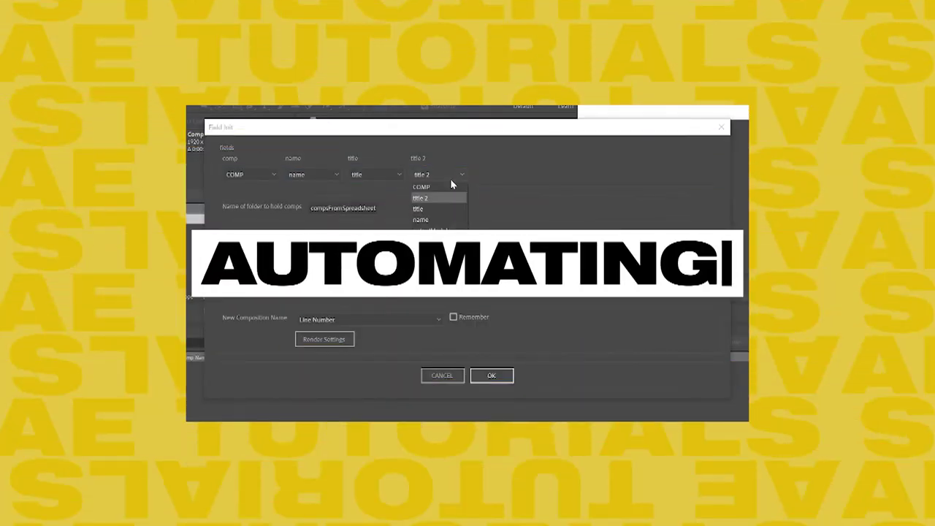
Map the spreadsheet's title 2 column to the title 2 layer and select the comps folder-name field.
{"action": "left_click", "coordinate": [459, 173]}
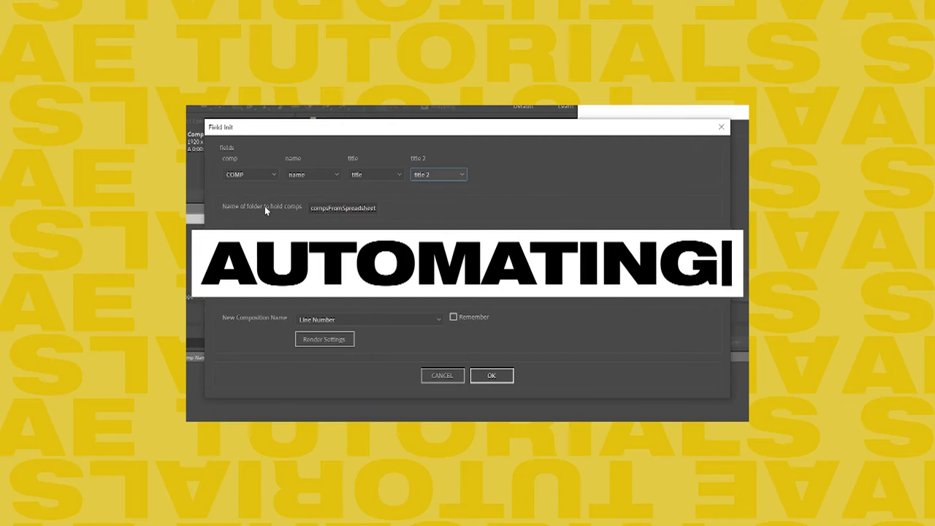
{"action": "double_click", "coordinate": [327, 207]}
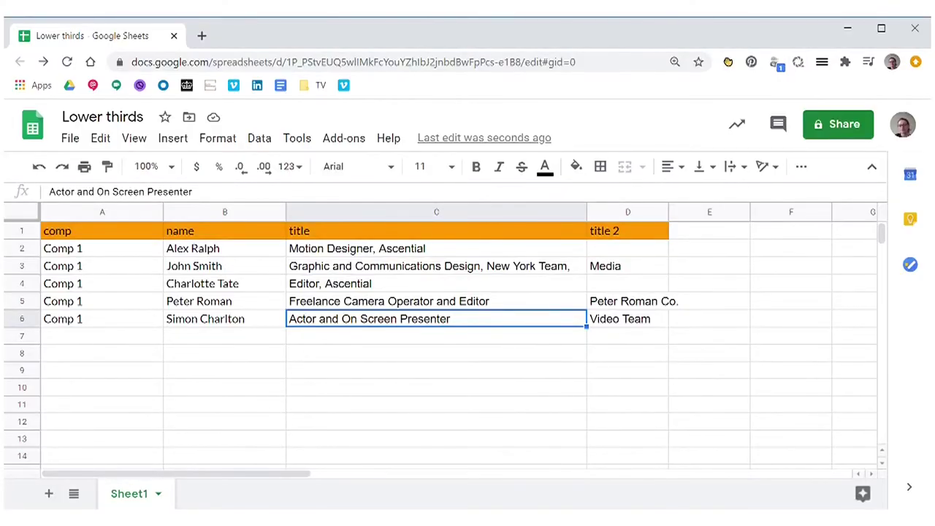
Review the comp, name, title and title 2 column headers in the Lower thirds sheet.
{"action": "left_click", "coordinate": [133, 232]}
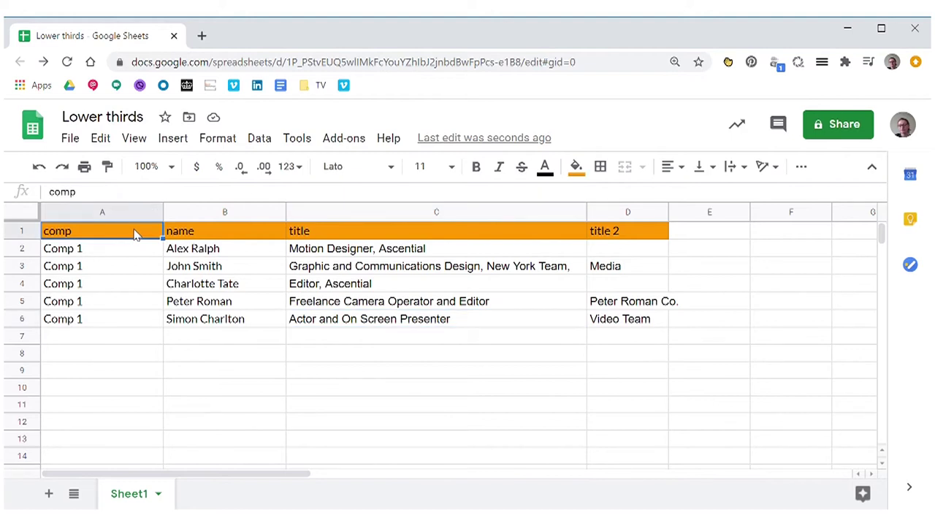
{"action": "left_click", "coordinate": [195, 233]}
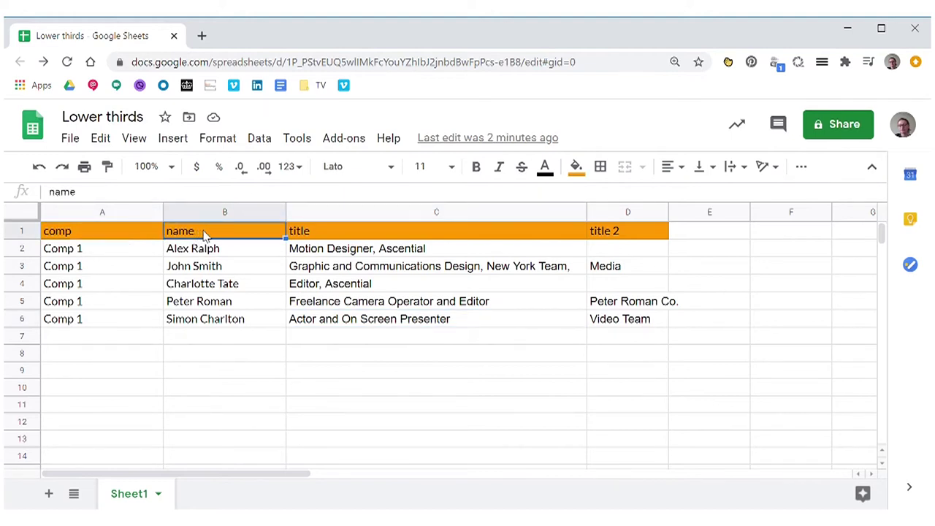
{"action": "left_click", "coordinate": [316, 235]}
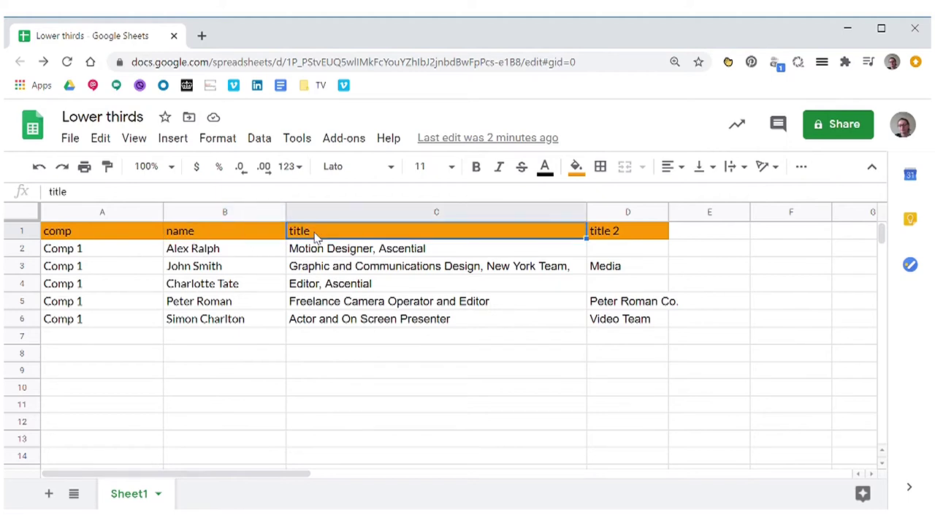
{"action": "left_click", "coordinate": [626, 231]}
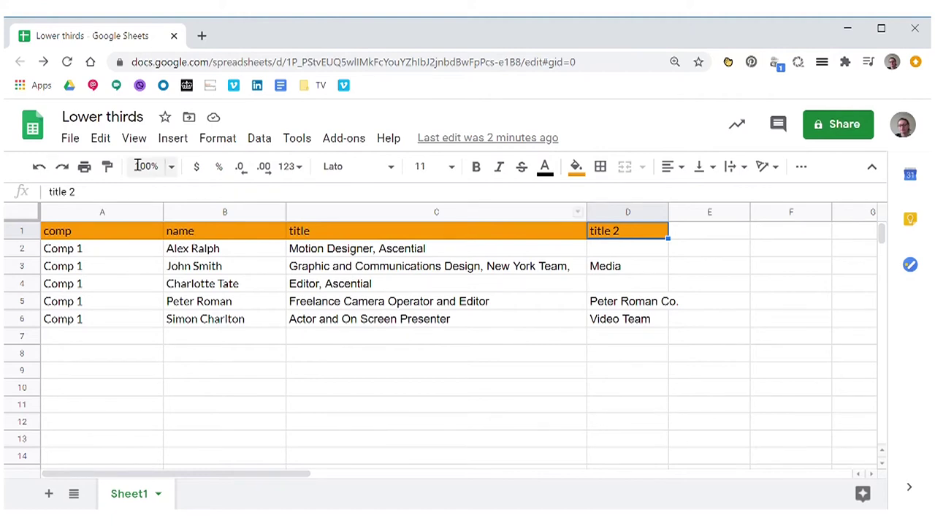
Download the current sheet as a tab-separated values (.tsv) file.
{"action": "left_click", "coordinate": [75, 140]}
{"action": "mouse_move", "coordinate": [163, 323]}
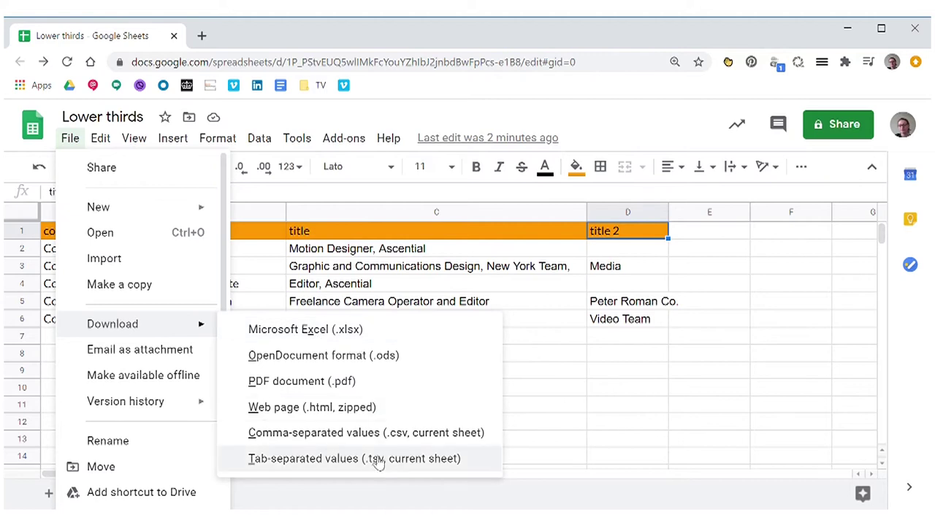
{"action": "left_click", "coordinate": [412, 460]}
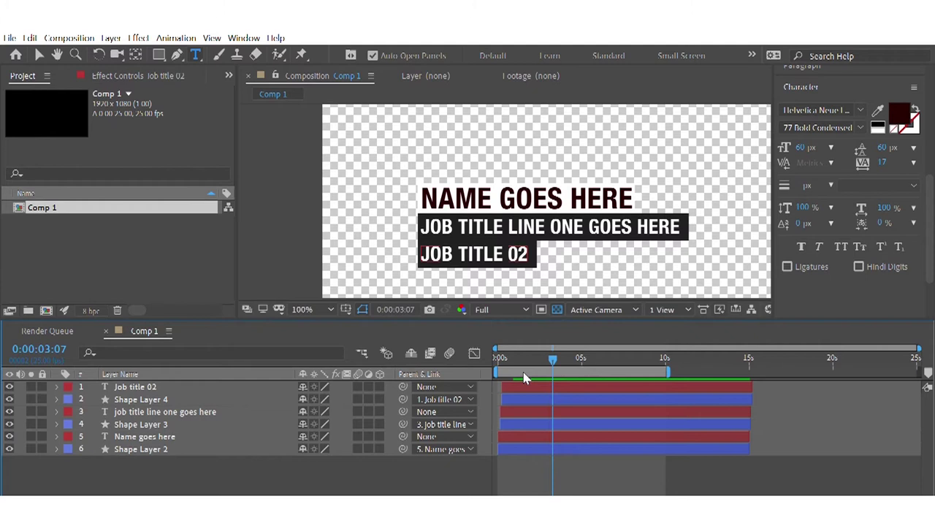
Rename the 'Name goes here' text layer to ^name.
{"action": "left_click", "coordinate": [174, 432]}
{"action": "left_click", "coordinate": [176, 412]}
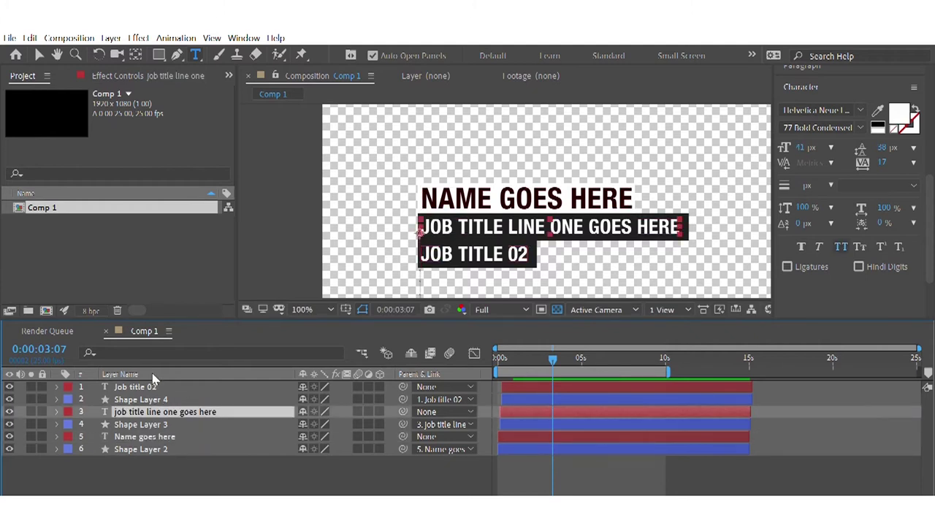
{"action": "left_click", "coordinate": [149, 386]}
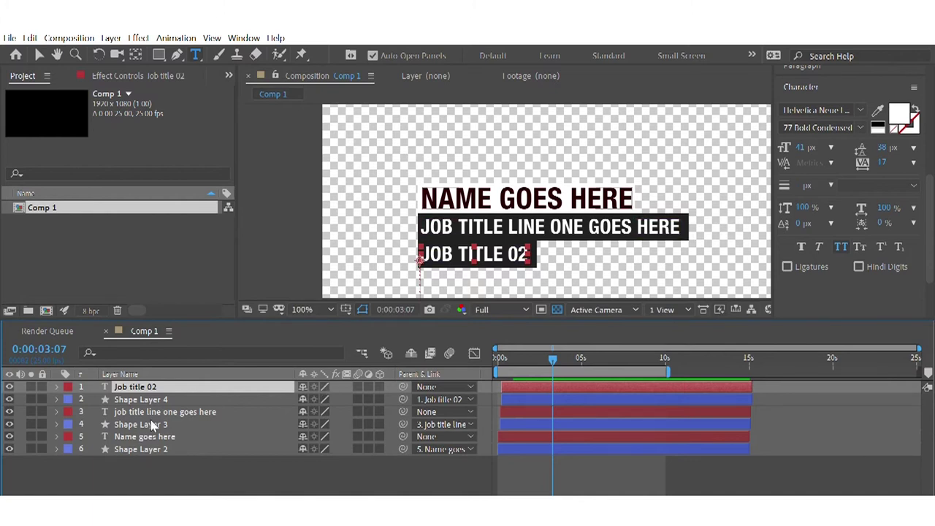
{"action": "key", "text": "KP_5"}
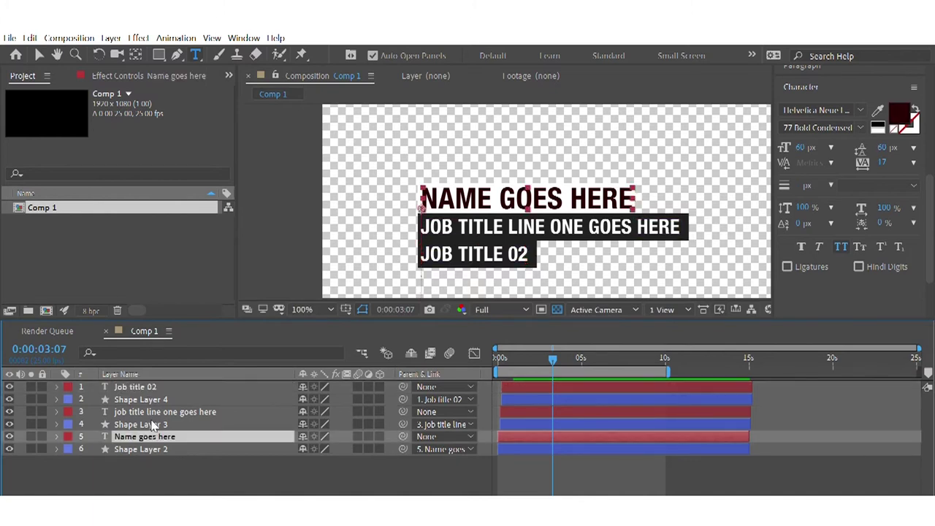
{"action": "key", "text": "Return"}
{"action": "type", "text": "^"}
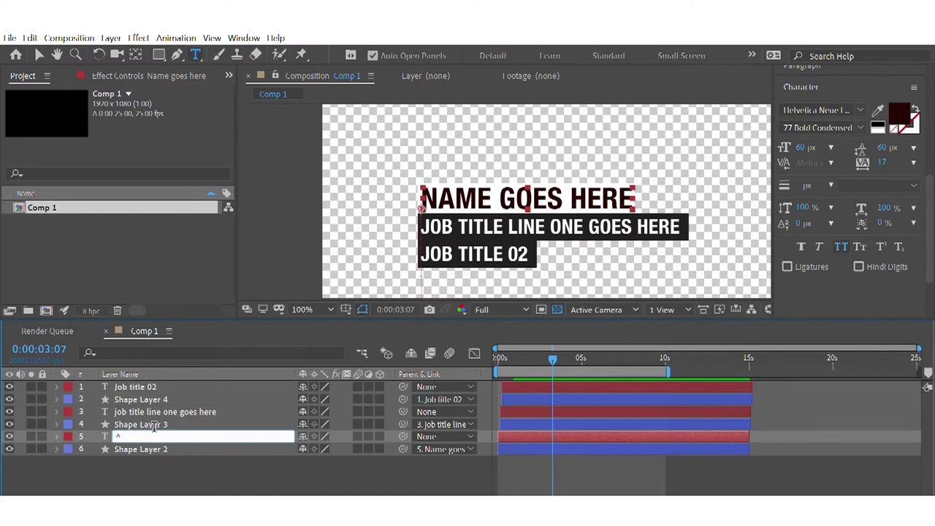
{"action": "type", "text": "name"}
{"action": "left_click", "coordinate": [161, 406]}
Rename the two job-title layers to ^title and ^title 2.
{"action": "key", "text": "Return"}
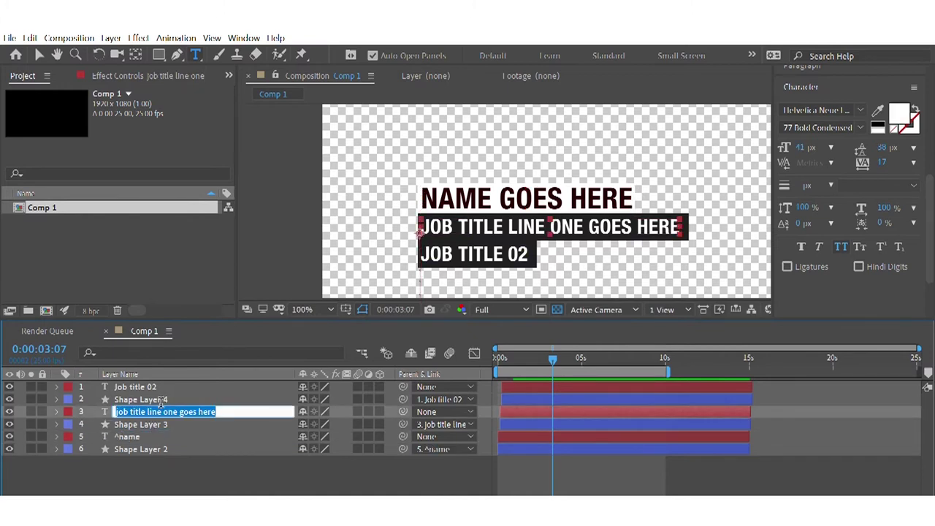
{"action": "type", "text": "^title"}
{"action": "key", "text": "Return"}
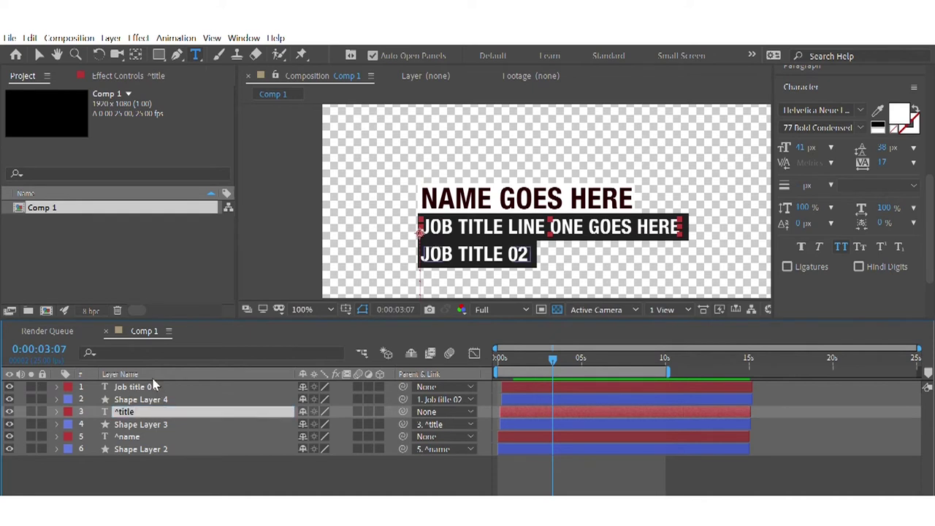
{"action": "left_click", "coordinate": [149, 380]}
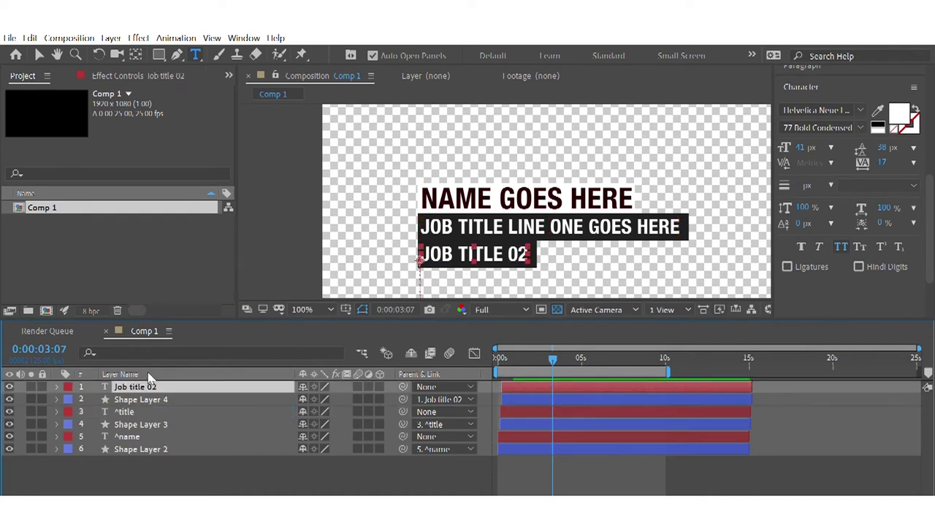
{"action": "key", "text": "Return"}
{"action": "type", "text": "^title"}
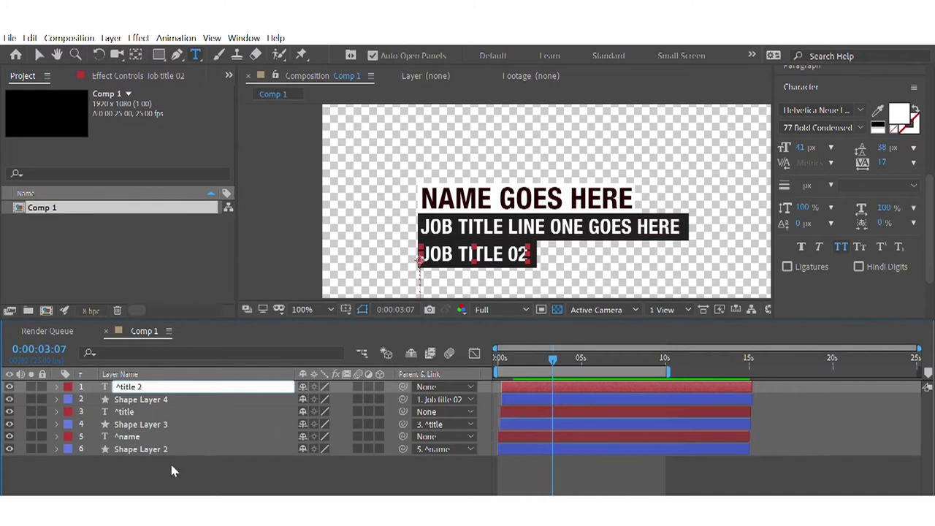
{"action": "key", "text": "Return"}
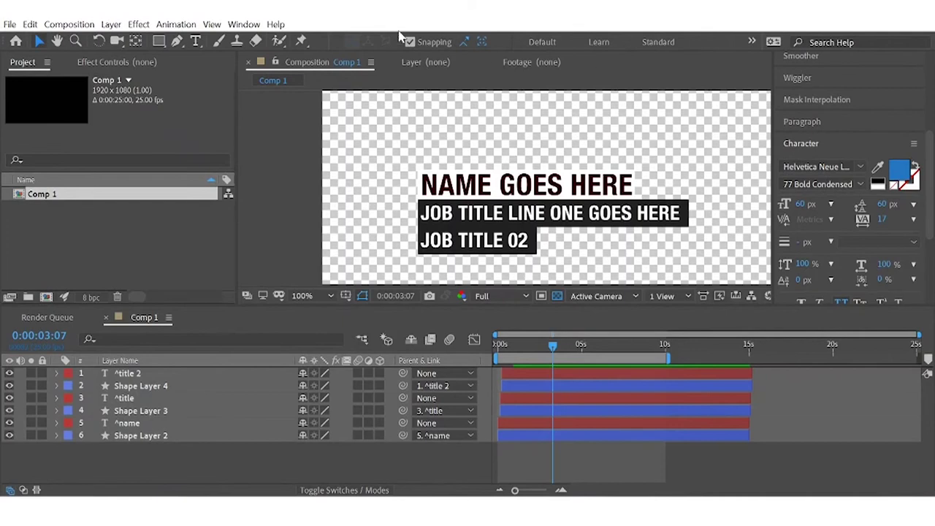
Open the compsFromSpreadsheet_5_1_7.jsx panel, test a 'Name' text object, then delete the ^Name layer.
{"action": "left_click", "coordinate": [244, 24]}
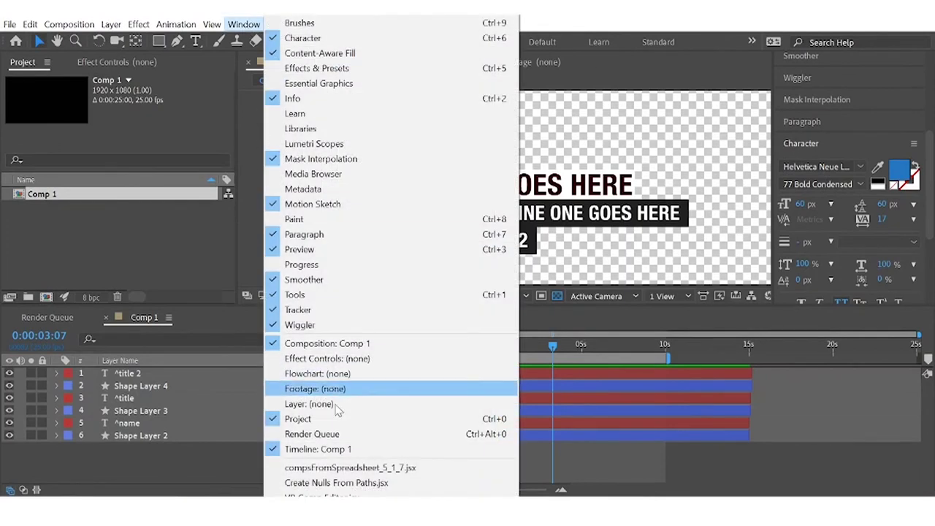
{"action": "left_click", "coordinate": [339, 467]}
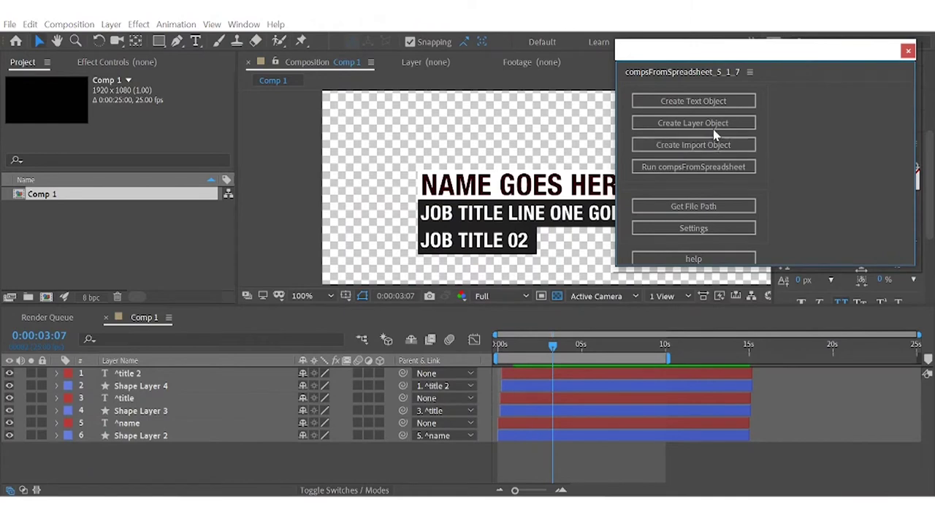
{"action": "left_click", "coordinate": [713, 103]}
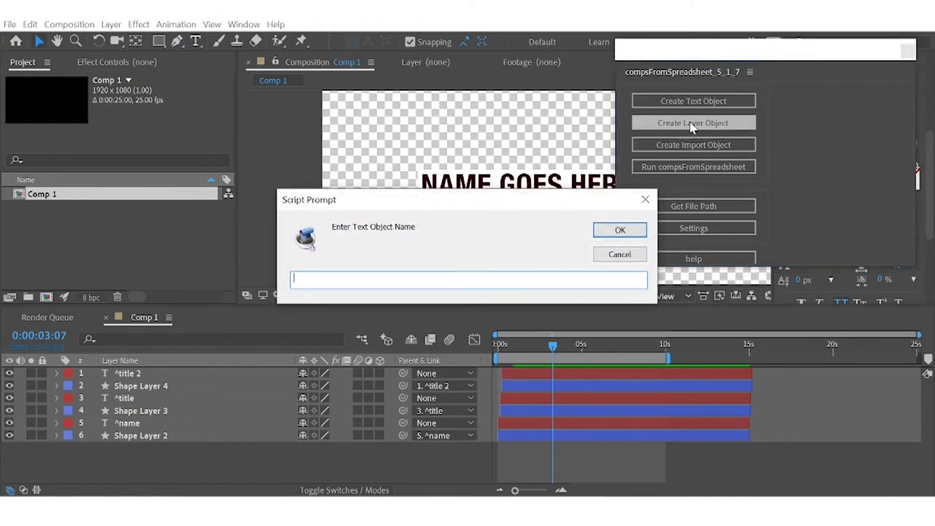
{"action": "type", "text": "Name"}
{"action": "key", "text": "Return"}
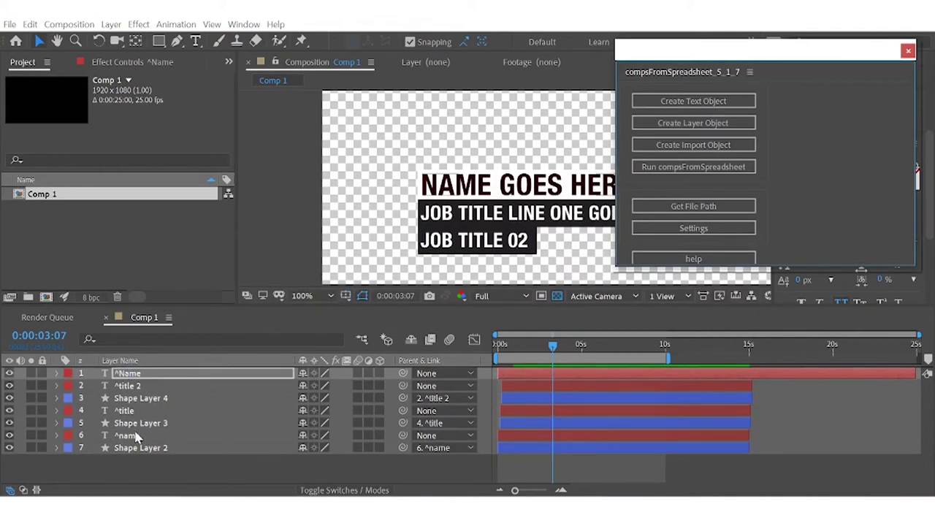
{"action": "left_click", "coordinate": [135, 376]}
{"action": "key", "text": "Delete"}
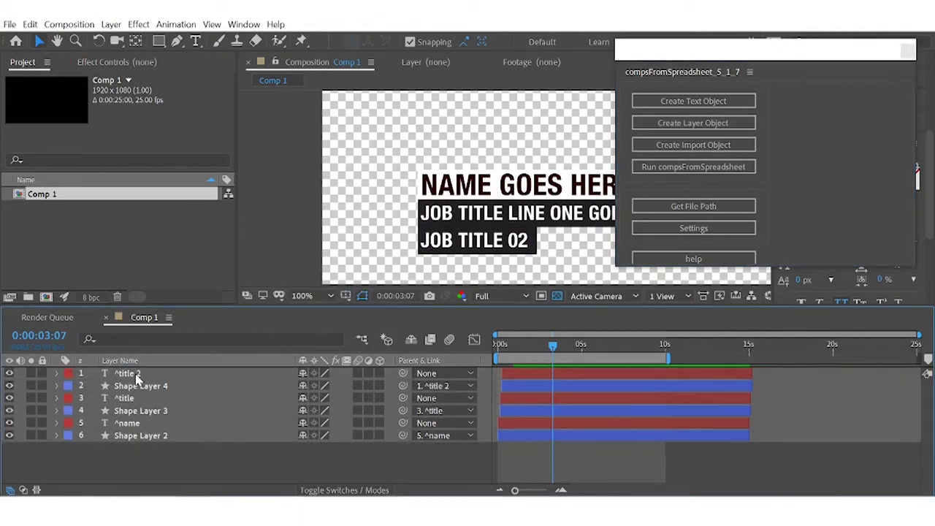
Run the spreadsheet-to-comps script and load the Lower thirds.tsv file.
{"action": "left_click", "coordinate": [700, 168]}
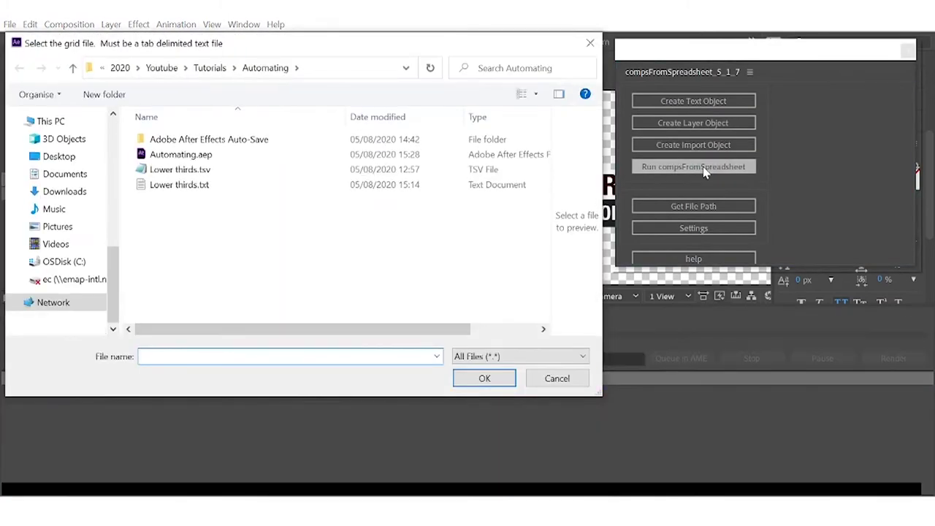
{"action": "left_click", "coordinate": [199, 170]}
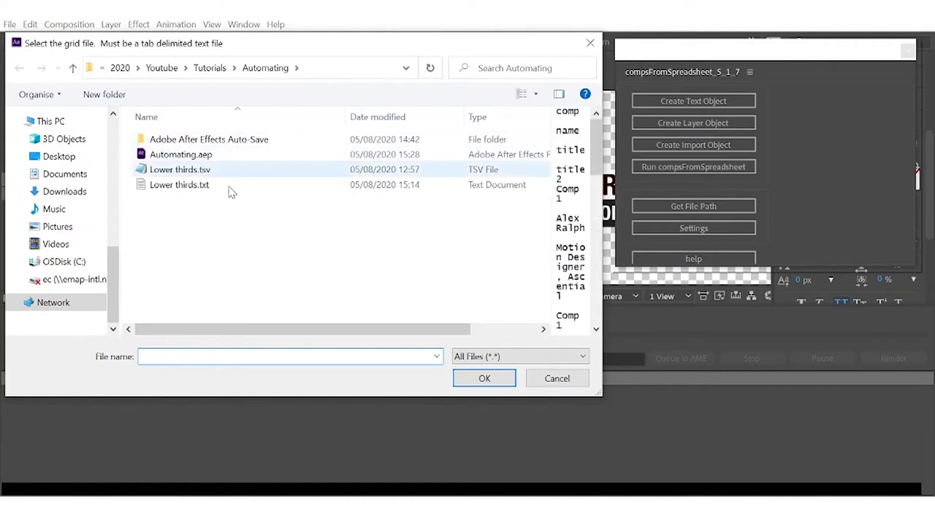
{"action": "left_click", "coordinate": [484, 378]}
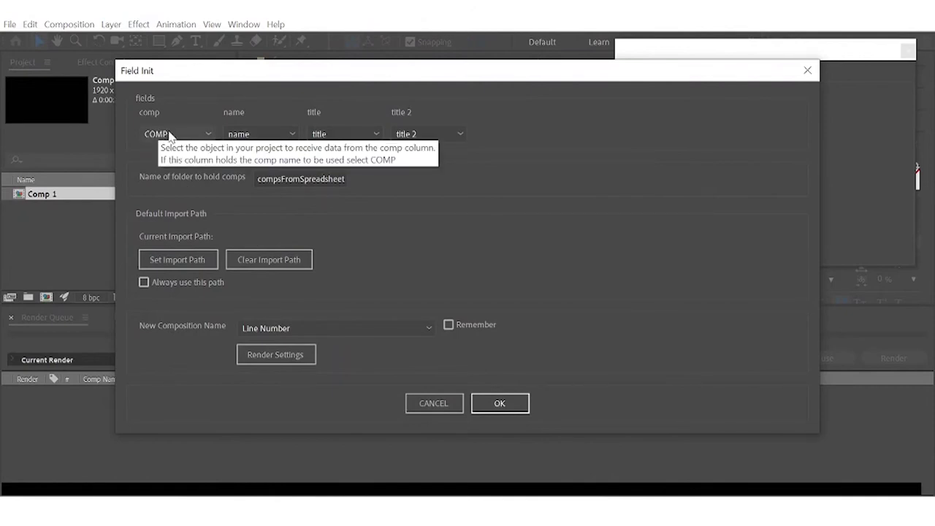
Confirm the COMP, name, title and title 2 field mappings and name the comps folder 'Lower Thirds'.
{"action": "left_click", "coordinate": [170, 135]}
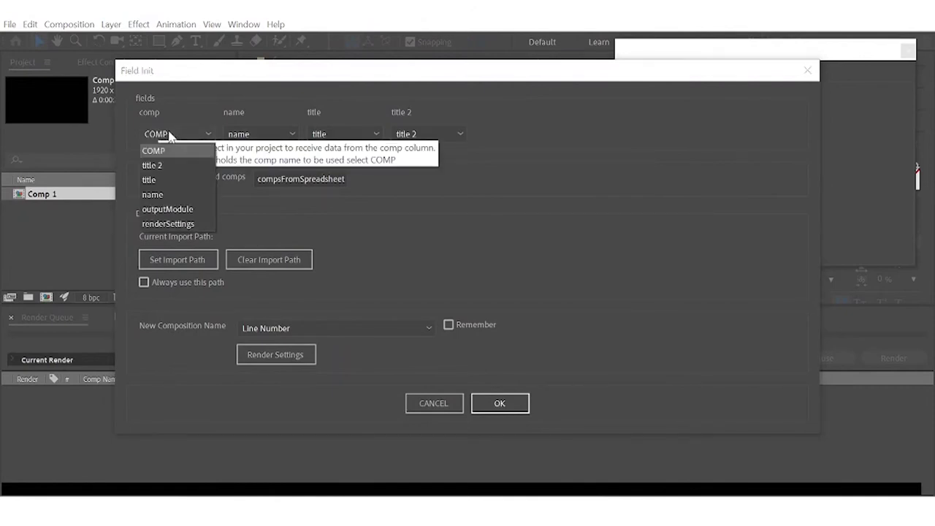
{"action": "left_click", "coordinate": [259, 136]}
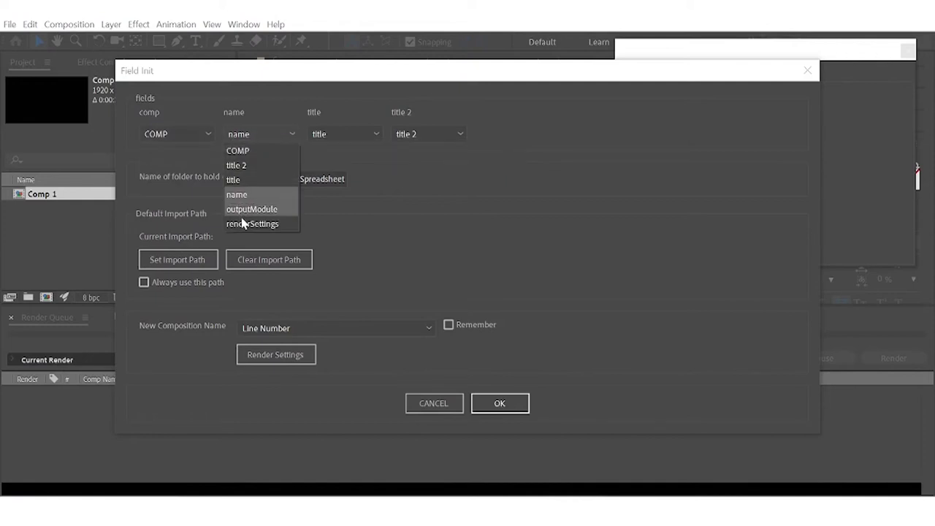
{"action": "left_click", "coordinate": [328, 139]}
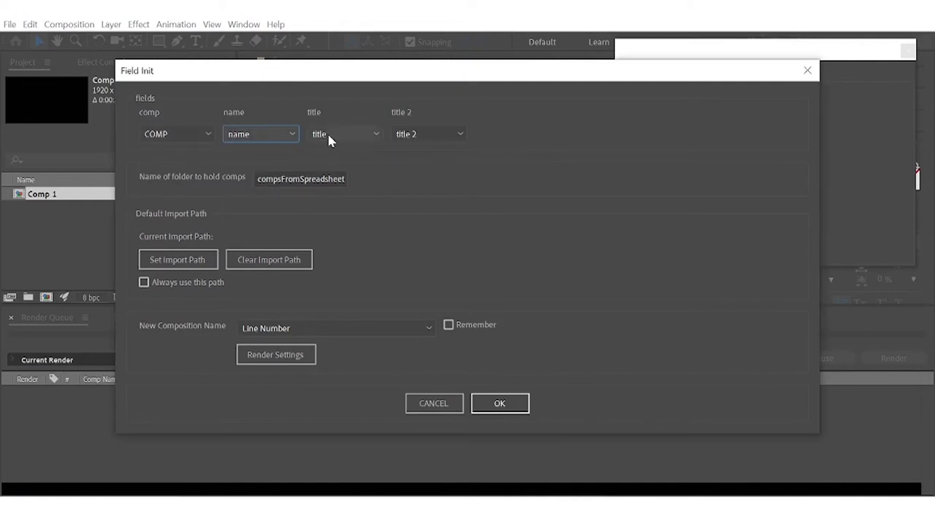
{"action": "left_click", "coordinate": [444, 138]}
{"action": "left_click", "coordinate": [438, 165]}
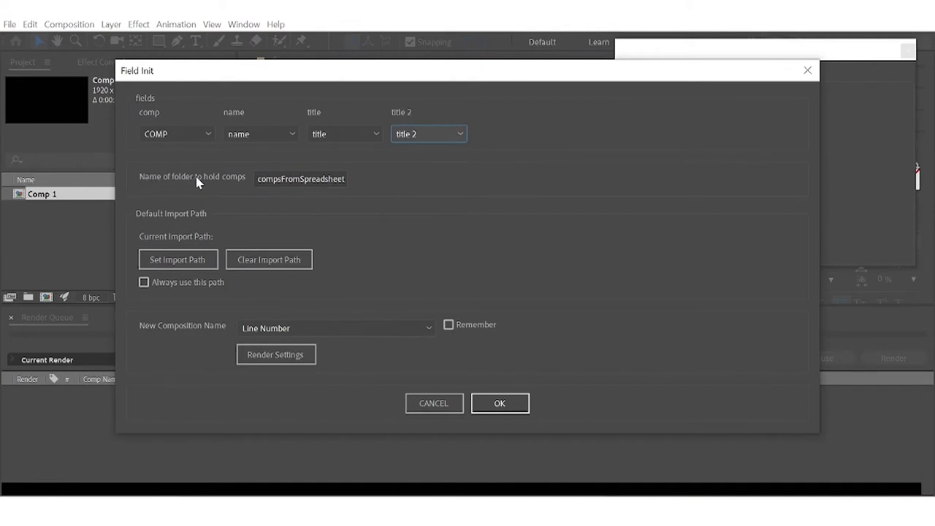
{"action": "left_click", "coordinate": [279, 177]}
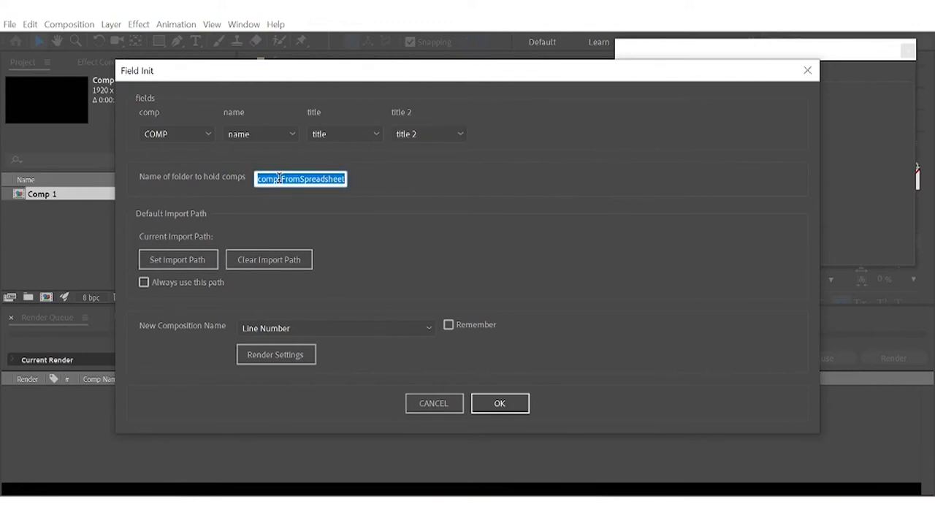
{"action": "type", "text": "Lower Thirds"}
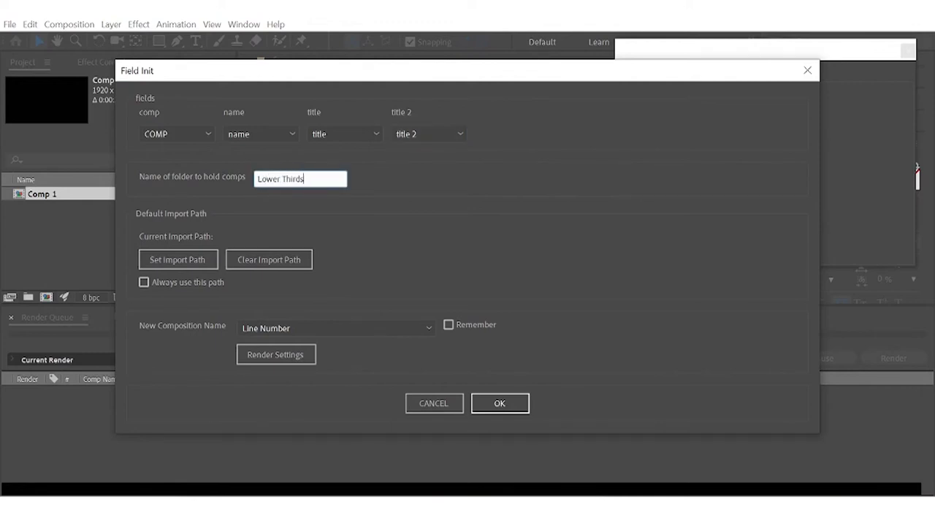
{"action": "left_click", "coordinate": [367, 219]}
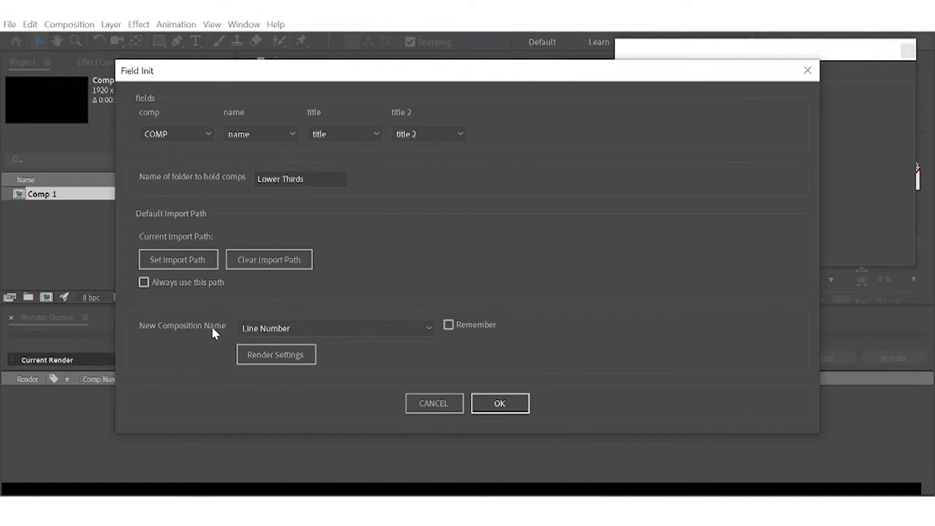
Name new comps with 'FROM SPREADSHEET | name' and save render settings using the Lossless output module.
{"action": "left_click", "coordinate": [405, 327]}
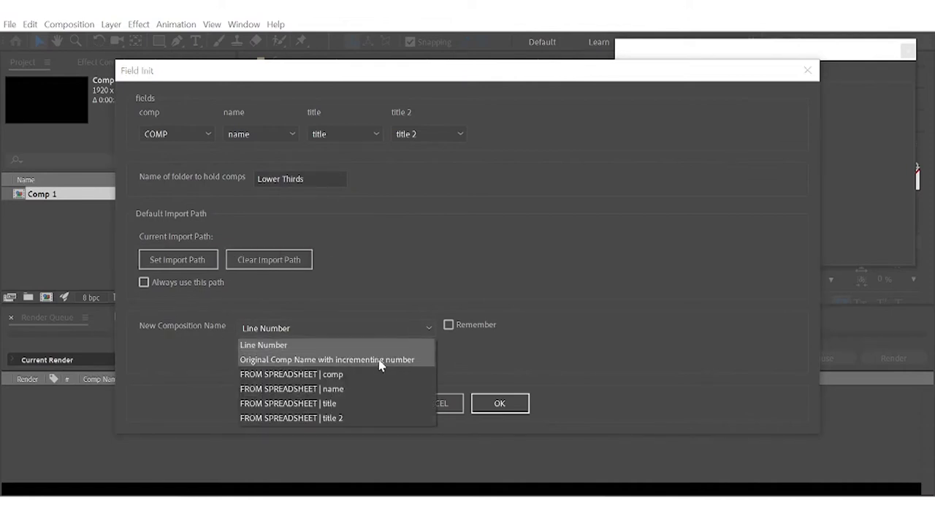
{"action": "left_click", "coordinate": [343, 389]}
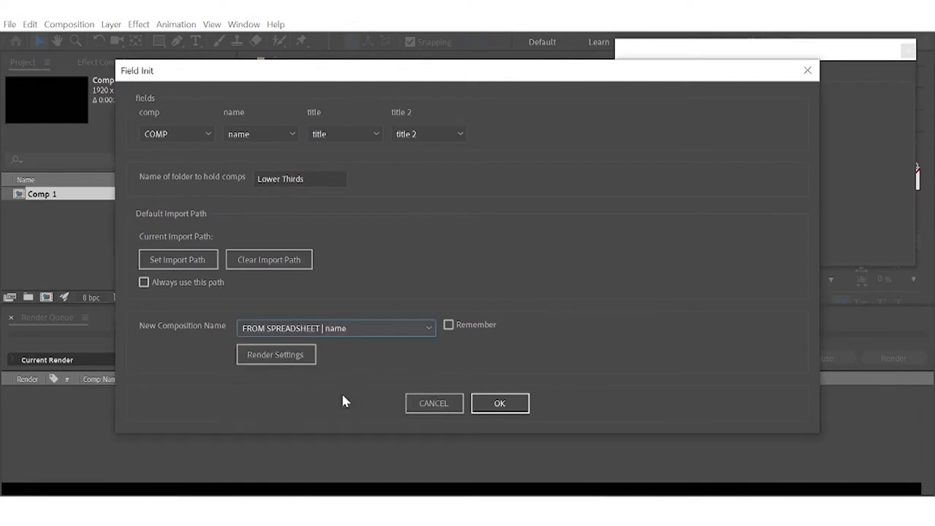
{"action": "left_click", "coordinate": [275, 361]}
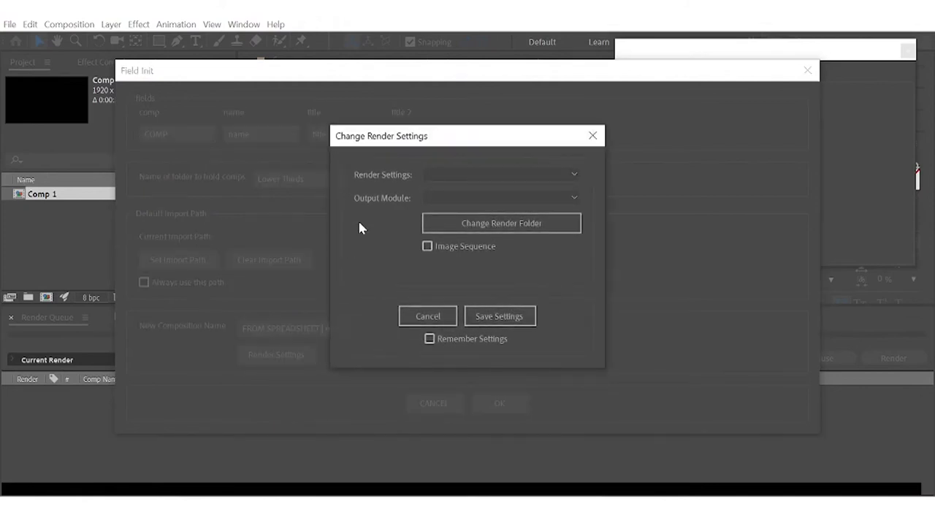
{"action": "left_click", "coordinate": [492, 176]}
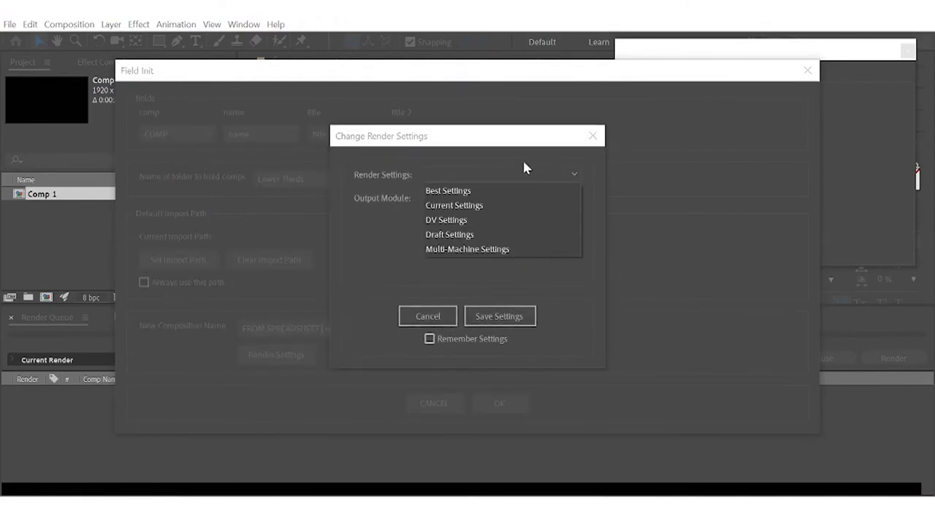
{"action": "left_click", "coordinate": [599, 209]}
{"action": "left_click", "coordinate": [524, 200]}
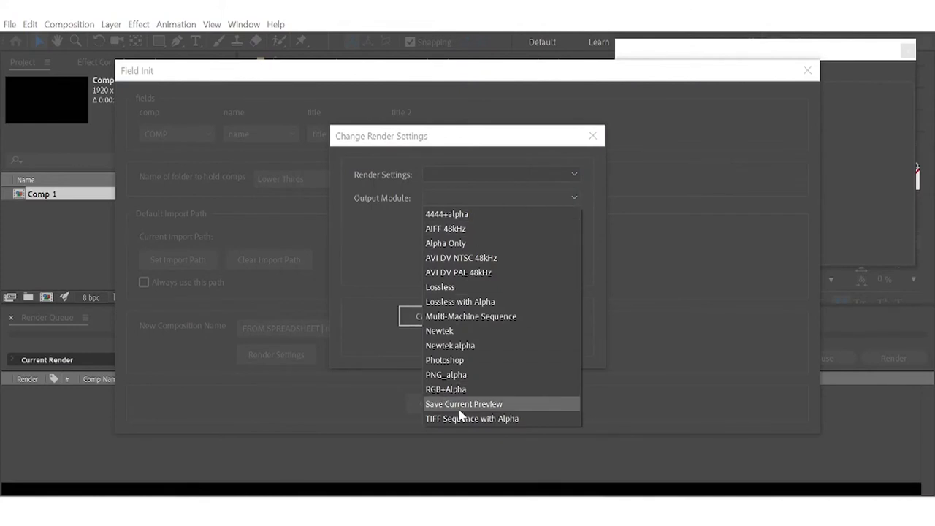
{"action": "left_click", "coordinate": [457, 287]}
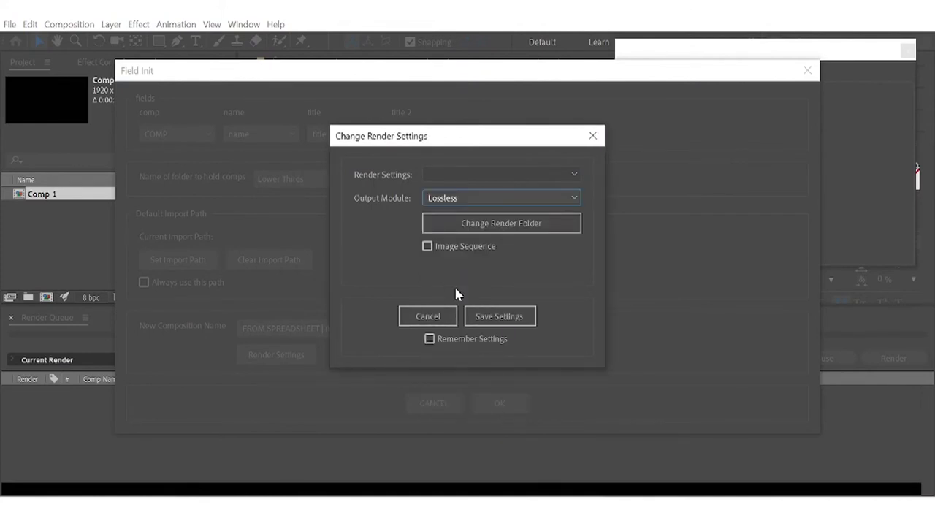
{"action": "left_click", "coordinate": [499, 316]}
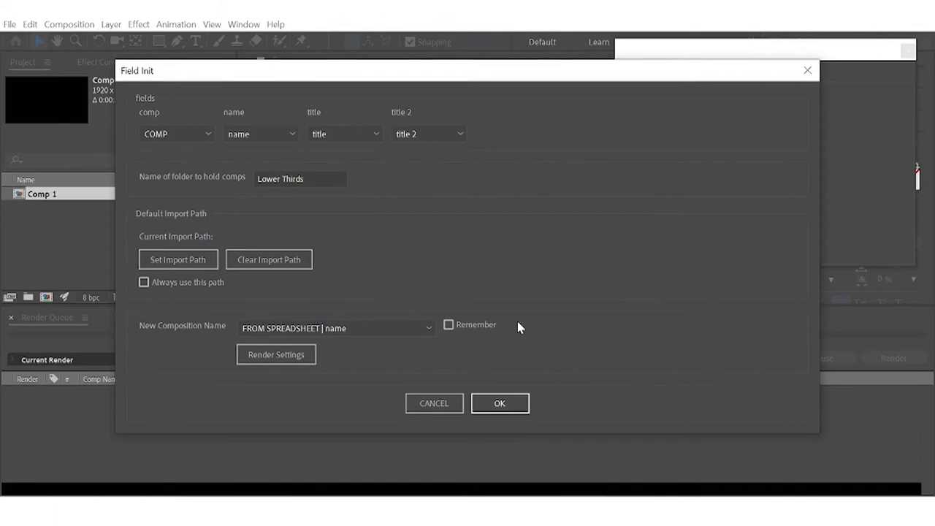
Generate the comps in the current project without a project copy, then review the Render Queue.
{"action": "left_click", "coordinate": [516, 403]}
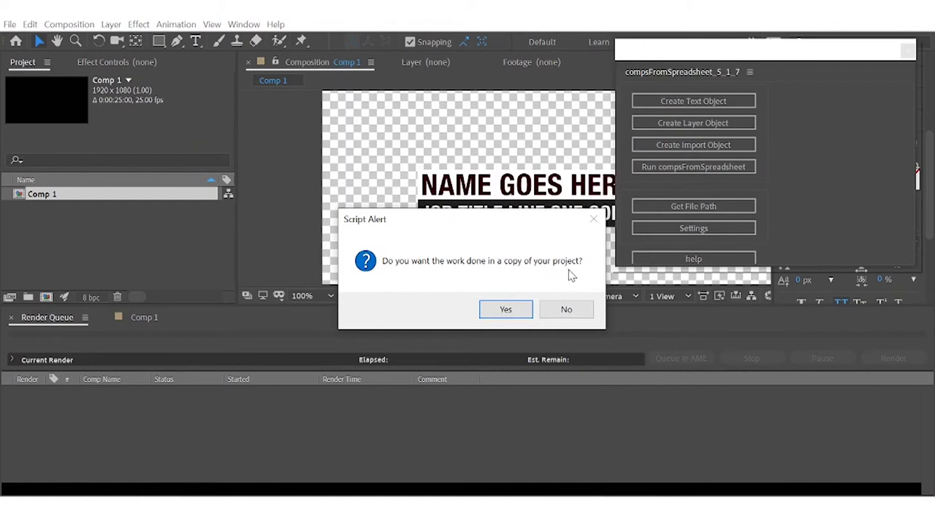
{"action": "left_click", "coordinate": [567, 310]}
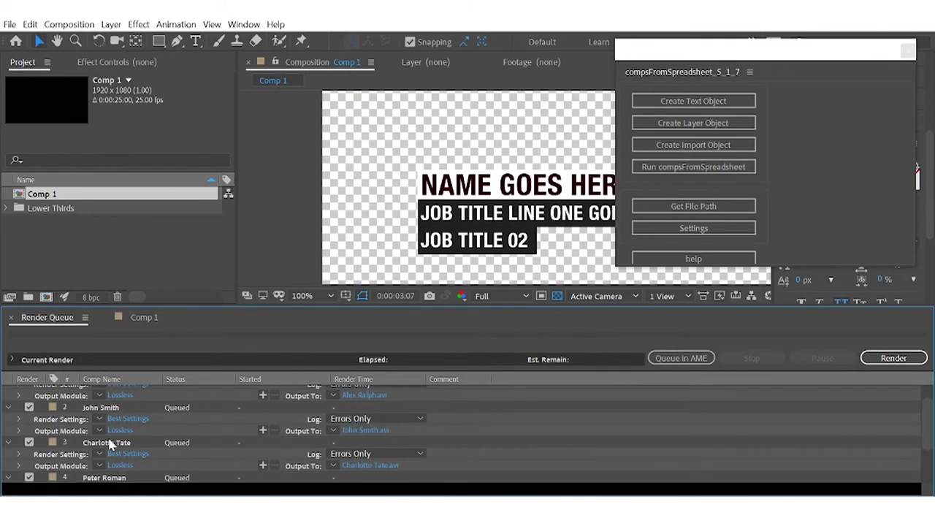
{"action": "scroll", "coordinate": [109, 445], "scroll_direction": "up", "scroll_amount": 3}
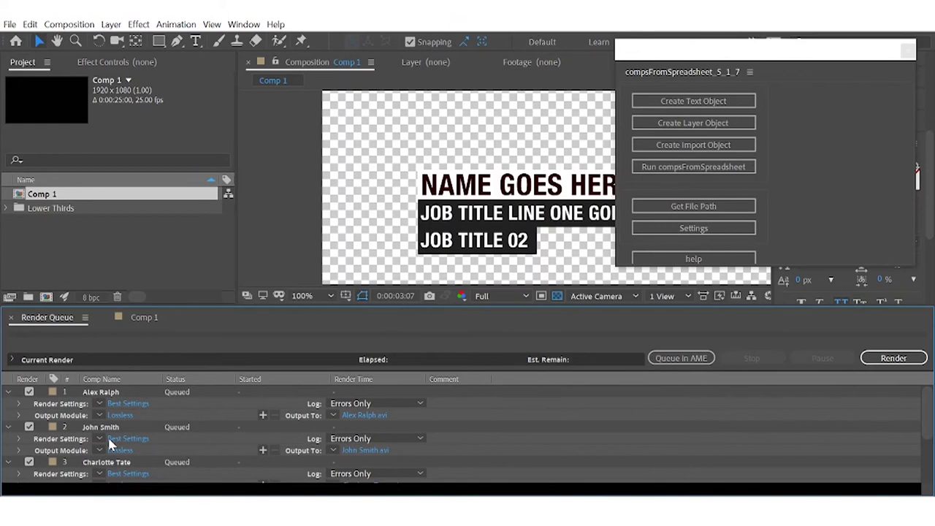
Expand the Lower Thirds folder and preview the first generated lower-third comp.
{"action": "left_click", "coordinate": [6, 210]}
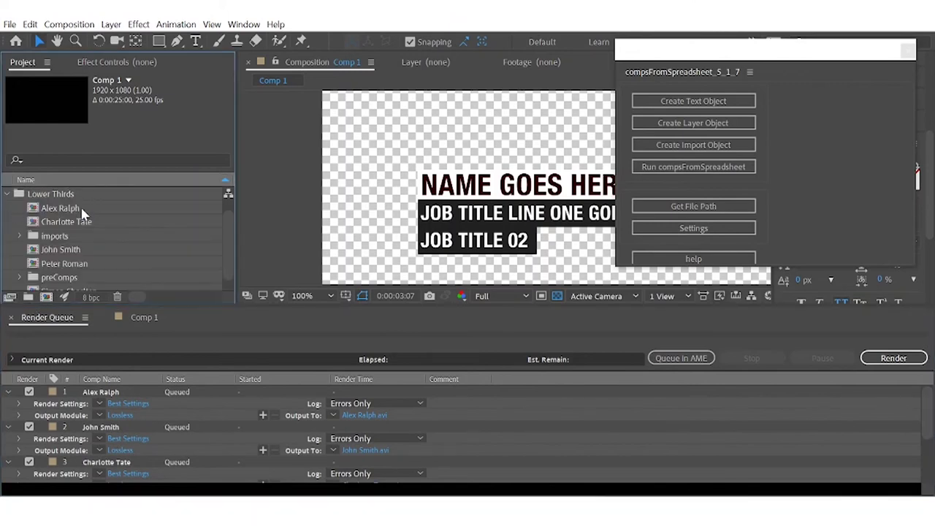
{"action": "scroll", "coordinate": [79, 242], "scroll_direction": "down", "scroll_amount": 1}
{"action": "scroll", "coordinate": [79, 249], "scroll_direction": "up", "scroll_amount": 2}
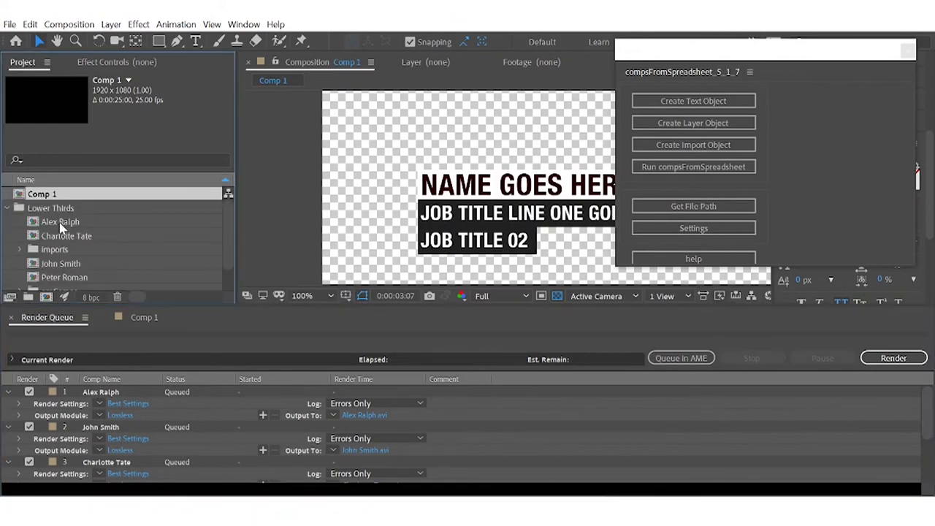
{"action": "double_click", "coordinate": [61, 221]}
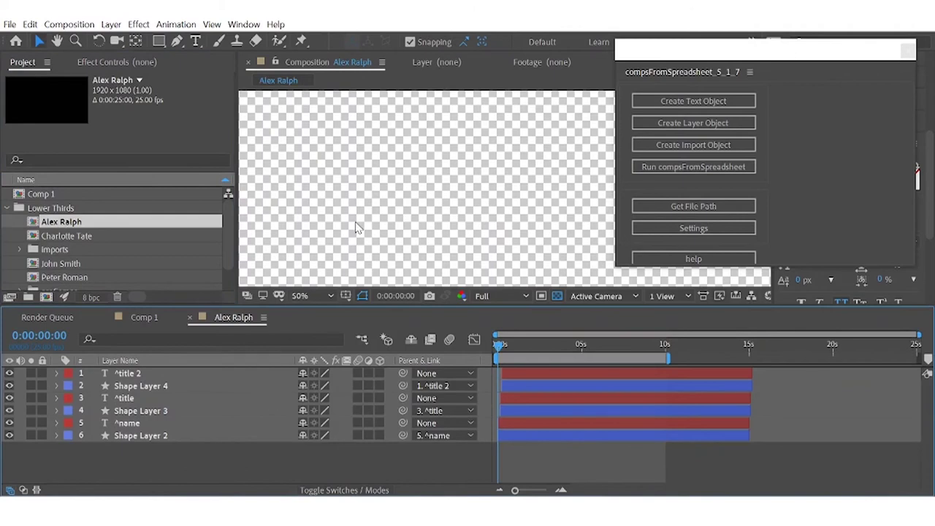
{"action": "scroll", "coordinate": [334, 246], "scroll_direction": "down", "scroll_amount": 2}
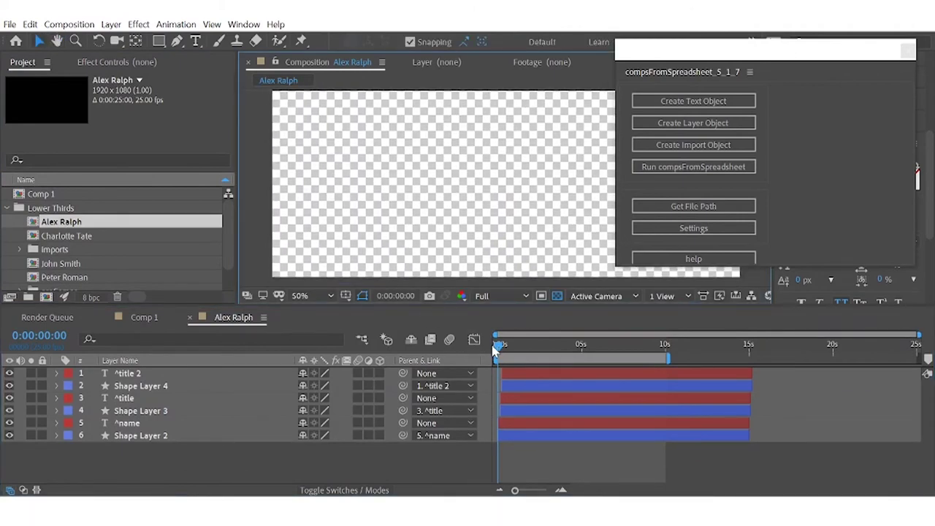
{"action": "left_click", "coordinate": [492, 346]}
{"action": "key", "text": "space"}
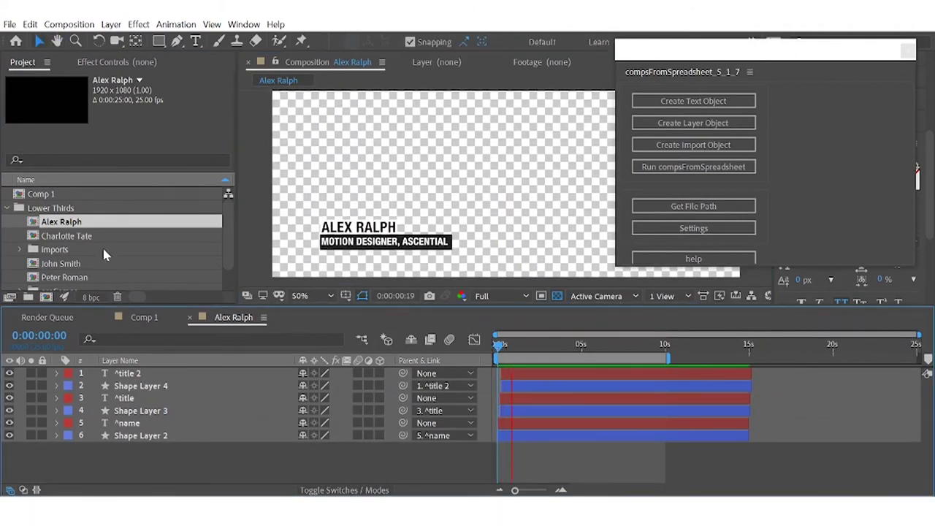
Open the other generated comps, preview the last one, and collapse the Lower Thirds folder.
{"action": "double_click", "coordinate": [66, 236]}
{"action": "double_click", "coordinate": [60, 263]}
{"action": "scroll", "coordinate": [81, 267], "scroll_direction": "down", "scroll_amount": 2}
{"action": "double_click", "coordinate": [76, 278]}
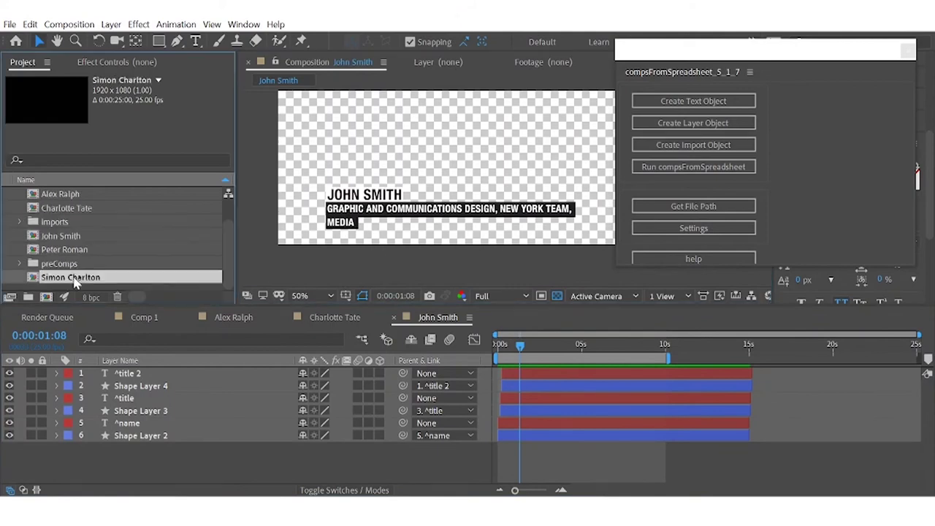
{"action": "scroll", "coordinate": [457, 252], "scroll_direction": "down", "scroll_amount": 1}
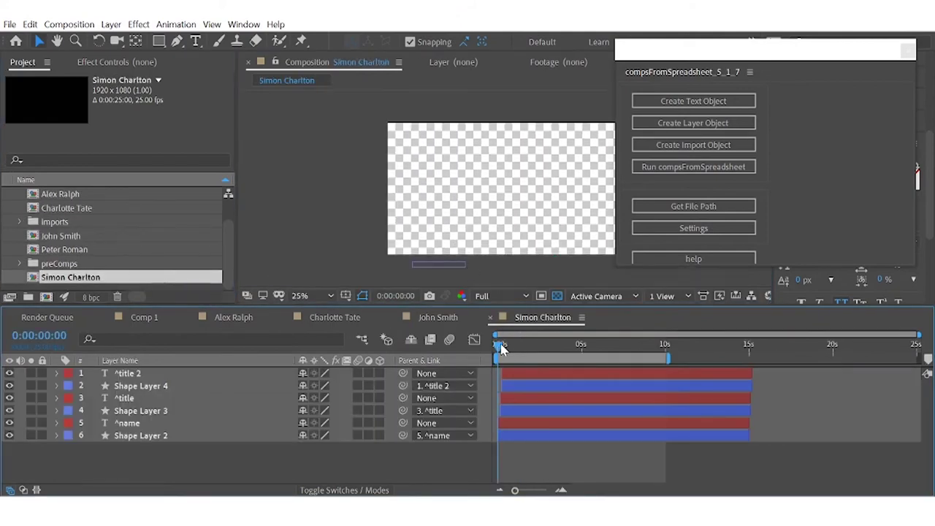
{"action": "key", "text": "space"}
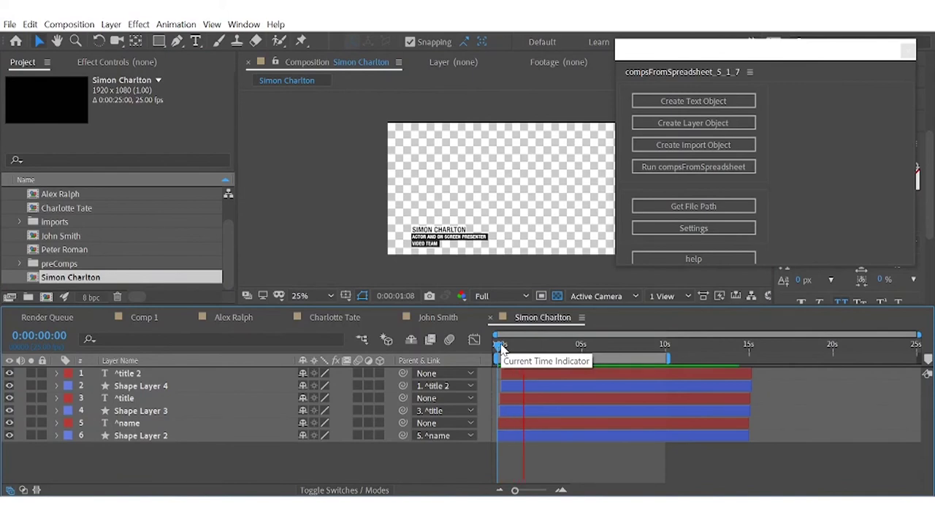
{"action": "key", "text": "space"}
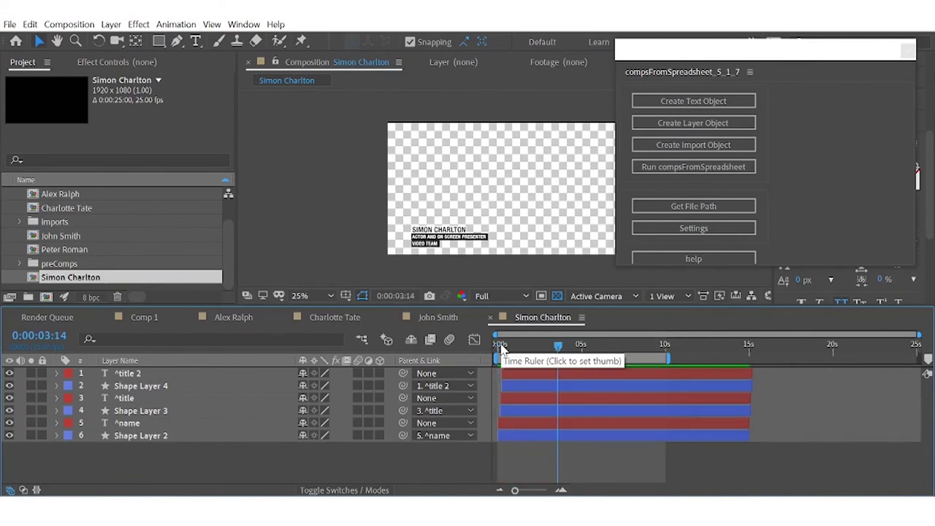
{"action": "scroll", "coordinate": [33, 226], "scroll_direction": "up", "scroll_amount": 2}
{"action": "left_click", "coordinate": [7, 208]}
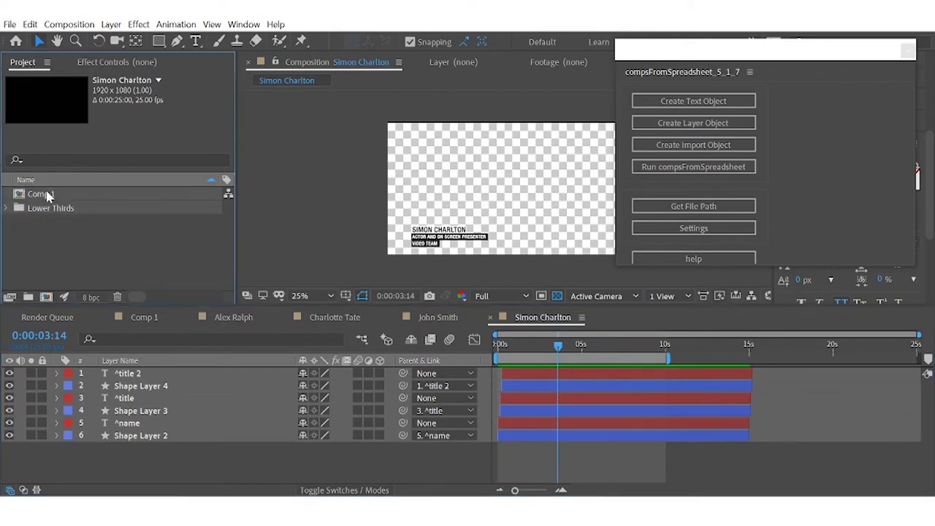
Duplicate the Comp 1 template as Comp 2 and open it.
{"action": "left_click", "coordinate": [47, 195]}
{"action": "key", "text": "ctrl+d"}
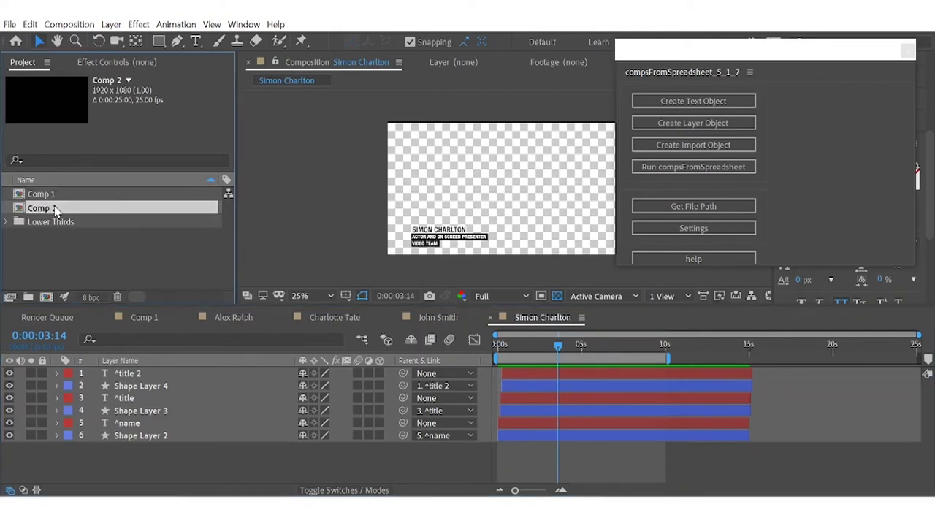
{"action": "double_click", "coordinate": [55, 209]}
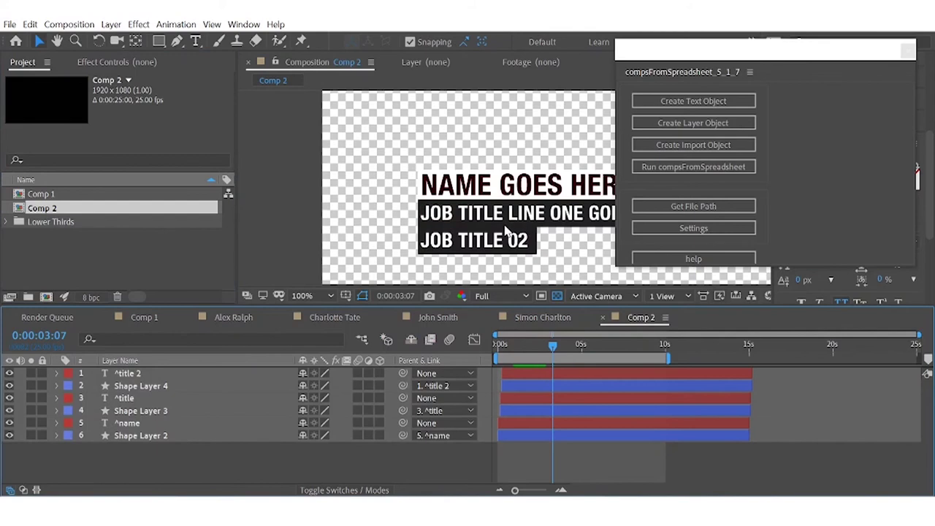
{"action": "scroll", "coordinate": [504, 231], "scroll_direction": "down", "scroll_amount": 3}
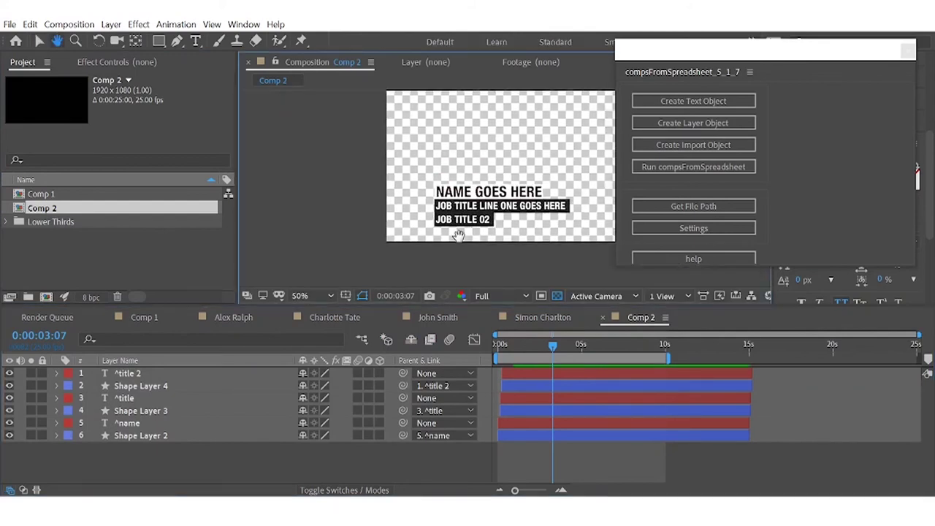
{"action": "left_click", "coordinate": [160, 436]}
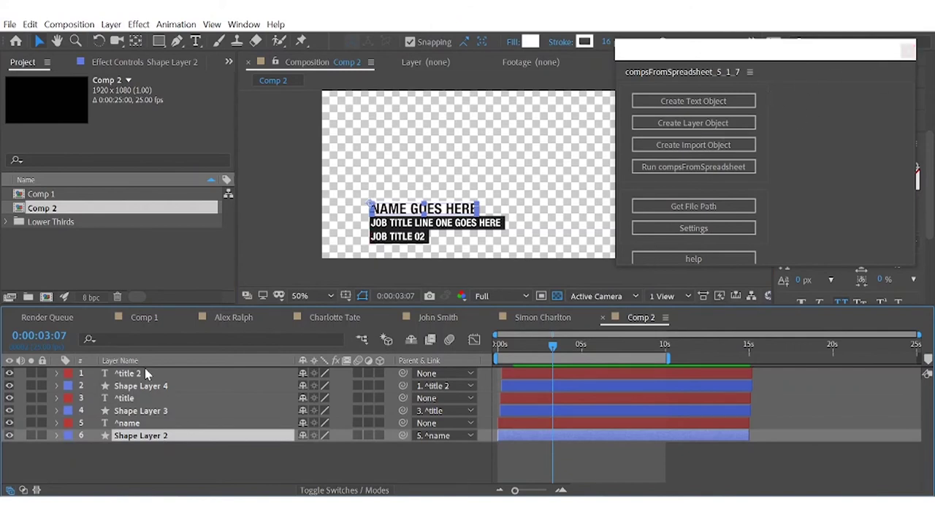
Set the ^name text layer's fill colour to dark green.
{"action": "left_click", "coordinate": [130, 424]}
{"action": "left_click_drag", "start_coordinate": [855, 58], "coordinate": [743, 58]}
{"action": "left_click", "coordinate": [899, 170]}
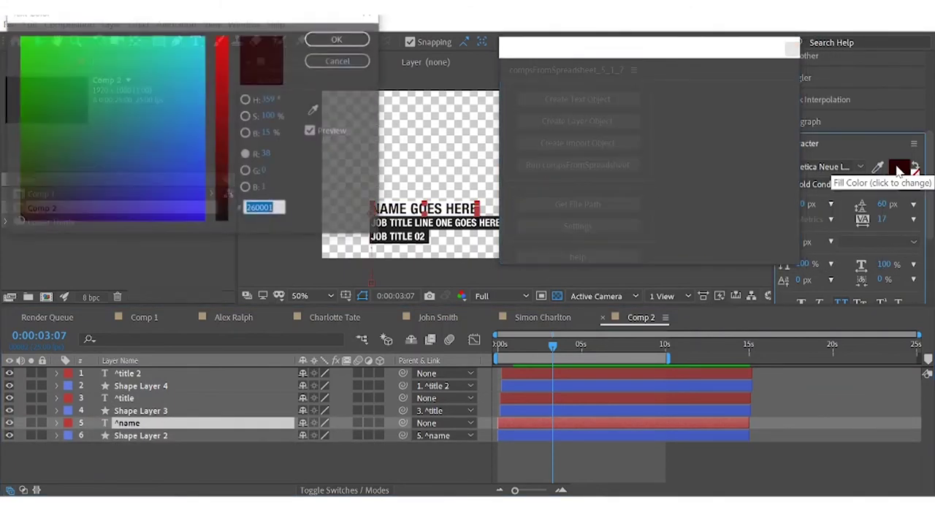
{"action": "mouse_move", "coordinate": [84, 137]}
{"action": "left_mouse_down"}
{"action": "mouse_move", "coordinate": [37, 164]}
{"action": "mouse_move", "coordinate": [44, 157]}
{"action": "left_mouse_up"}
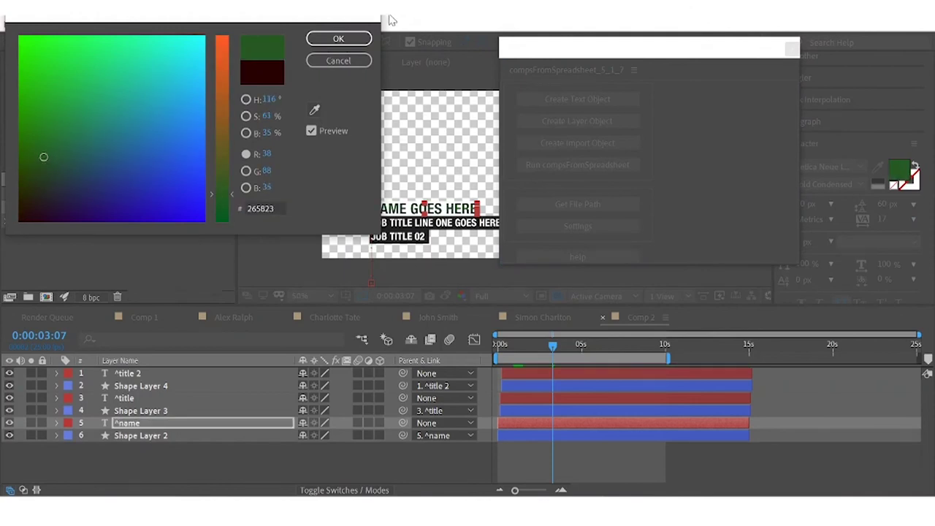
{"action": "left_click", "coordinate": [339, 40]}
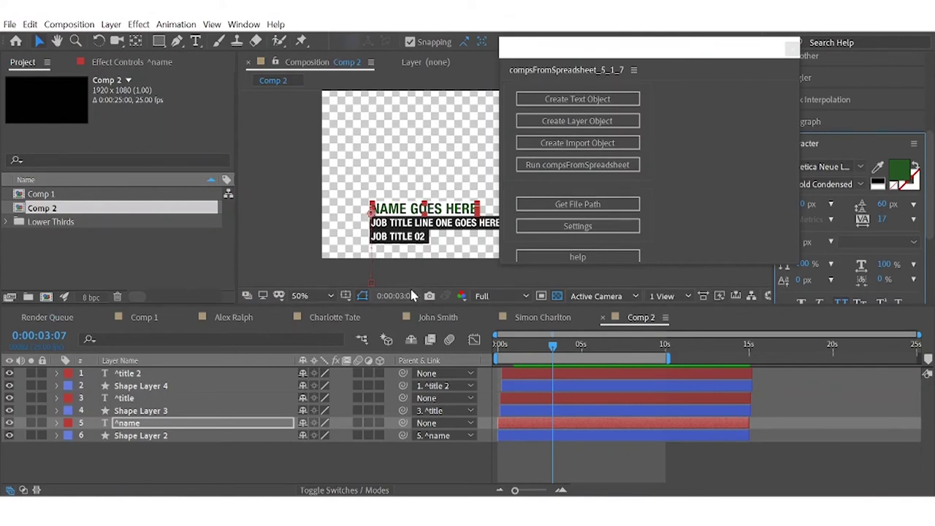
Add a Fill effect sampled from the name's green to Shape Layers 3 and 4.
{"action": "left_click", "coordinate": [792, 48]}
{"action": "left_click", "coordinate": [823, 131]}
{"action": "left_click_drag", "start_coordinate": [831, 209], "coordinate": [175, 410]}
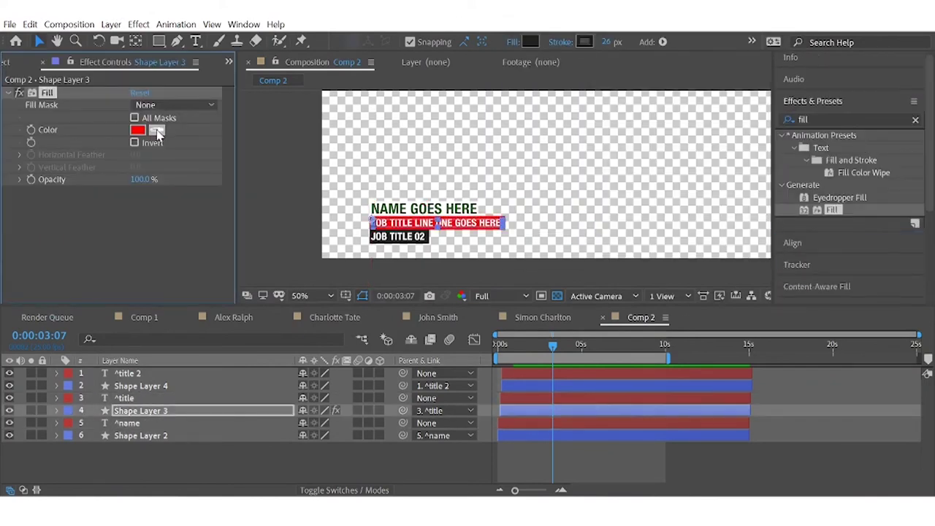
{"action": "left_click", "coordinate": [156, 130]}
{"action": "left_click", "coordinate": [380, 209]}
{"action": "left_click", "coordinate": [139, 385]}
{"action": "key", "text": "ctrl+v"}
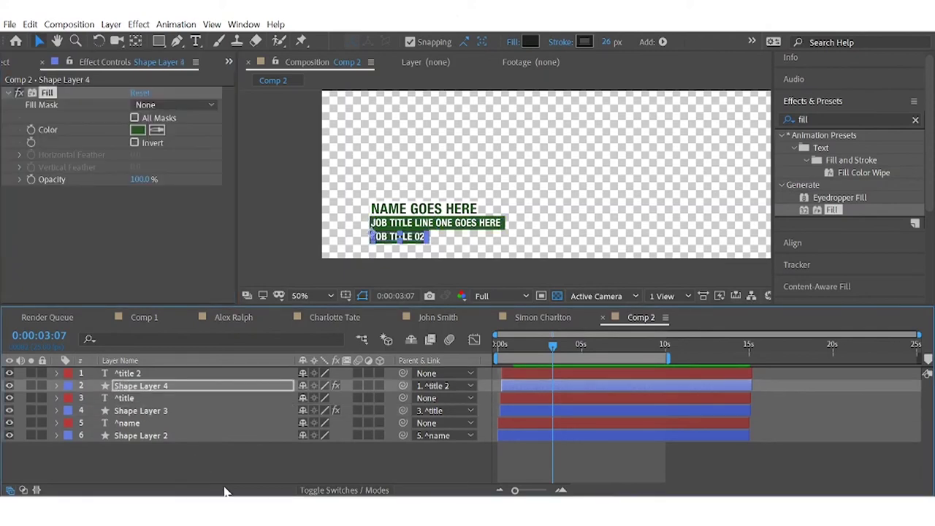
{"action": "left_click", "coordinate": [225, 484]}
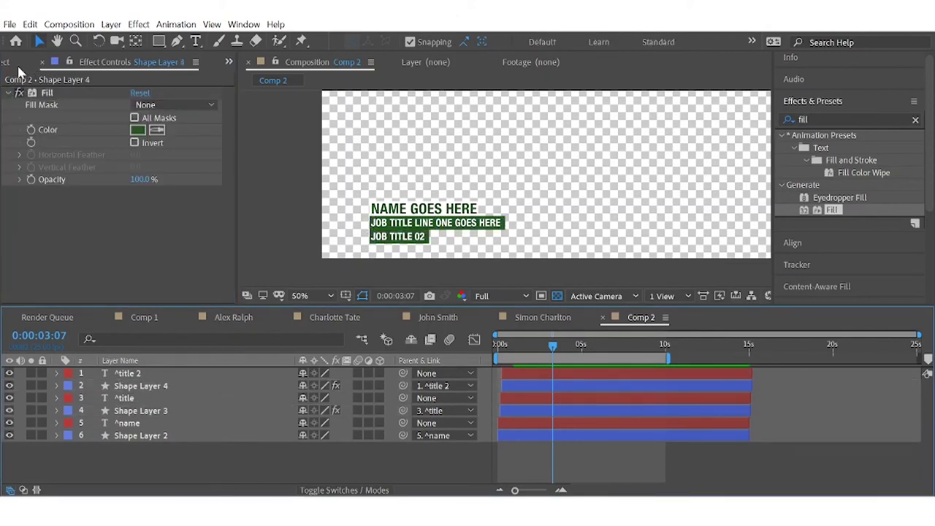
{"action": "left_click", "coordinate": [18, 62]}
{"action": "left_click", "coordinate": [135, 269]}
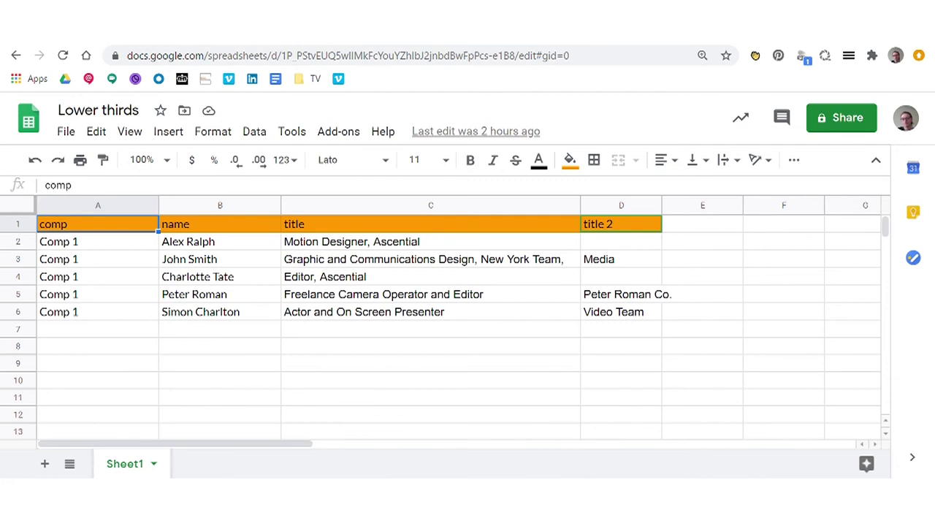
Change cells A2 and A5 from Comp 1 to Comp 2.
{"action": "left_click", "coordinate": [90, 245]}
{"action": "double_click", "coordinate": [99, 247]}
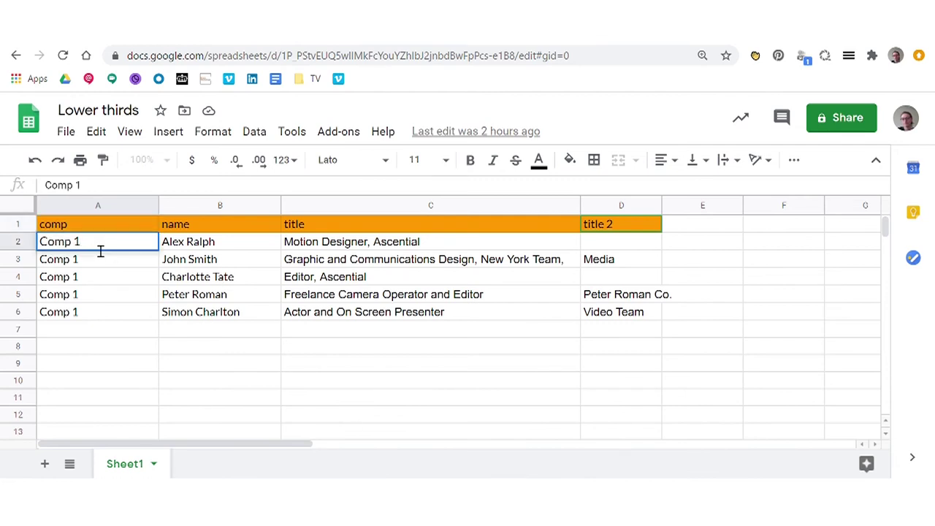
{"action": "key", "text": "BackSpace"}
{"action": "type", "text": "2"}
{"action": "double_click", "coordinate": [89, 282]}
{"action": "left_click", "coordinate": [90, 299]}
{"action": "double_click", "coordinate": [109, 294]}
{"action": "key", "text": "BackSpace"}
{"action": "type", "text": "2"}
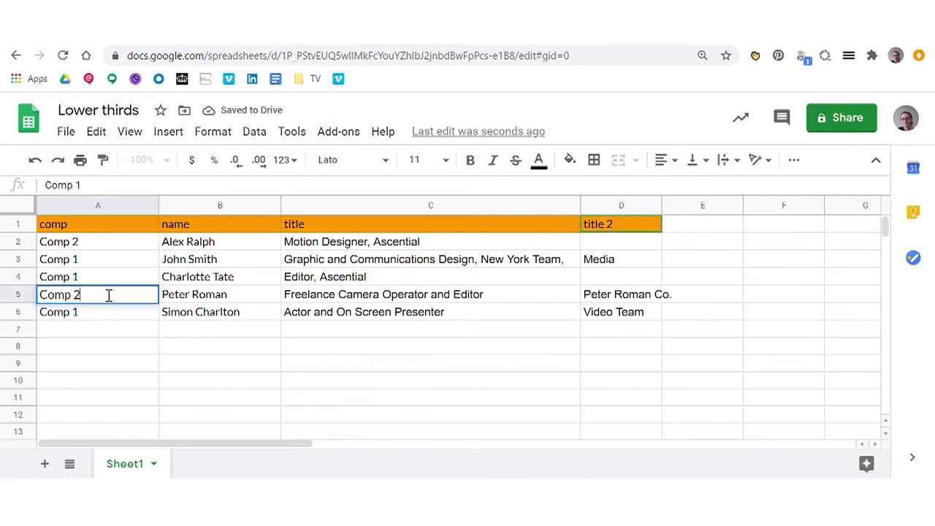
{"action": "left_click", "coordinate": [127, 351]}
Download the updated sheet as a tab-separated values file.
{"action": "left_click", "coordinate": [66, 131]}
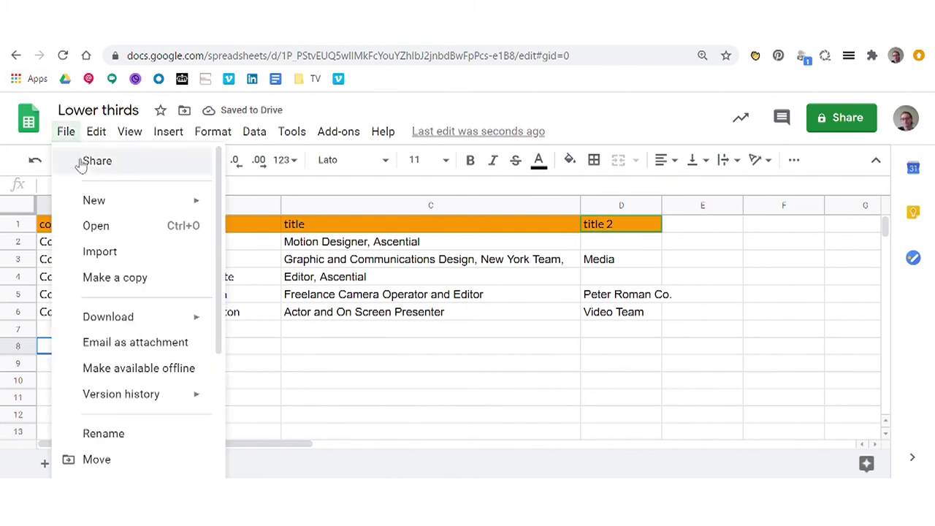
{"action": "mouse_move", "coordinate": [109, 317]}
{"action": "left_click", "coordinate": [303, 445]}
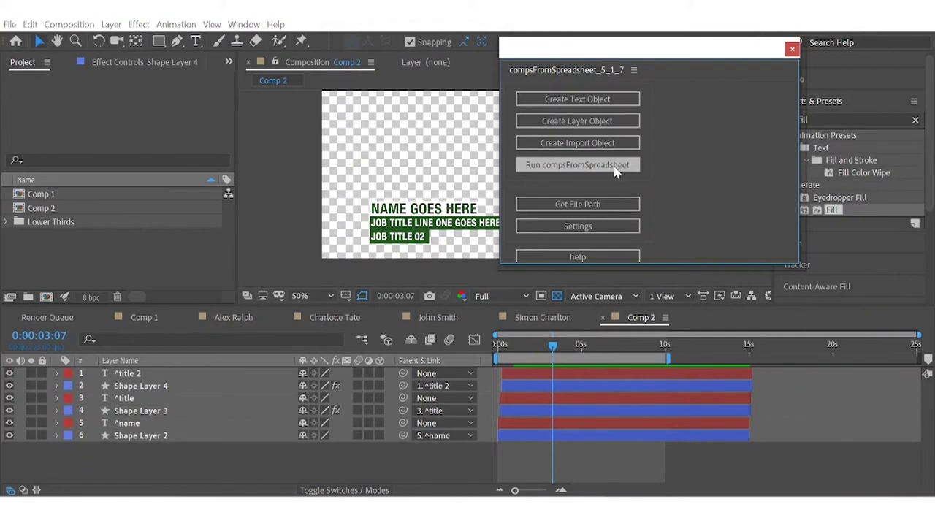
Run compsFromSpreadsheet on Lower thirds.txt, targeting a 'Green option' folder and naming comps from the name column.
{"action": "left_click", "coordinate": [615, 166]}
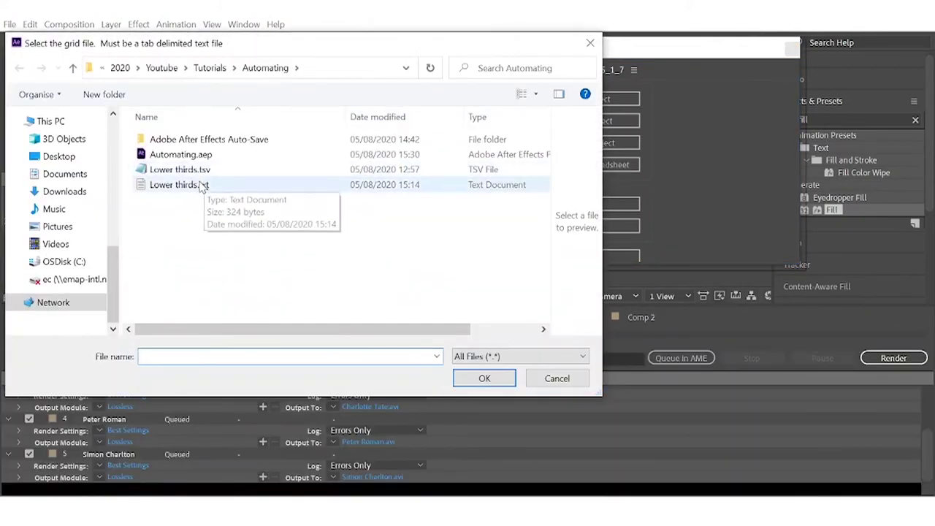
{"action": "left_click", "coordinate": [201, 185]}
{"action": "left_click", "coordinate": [488, 378]}
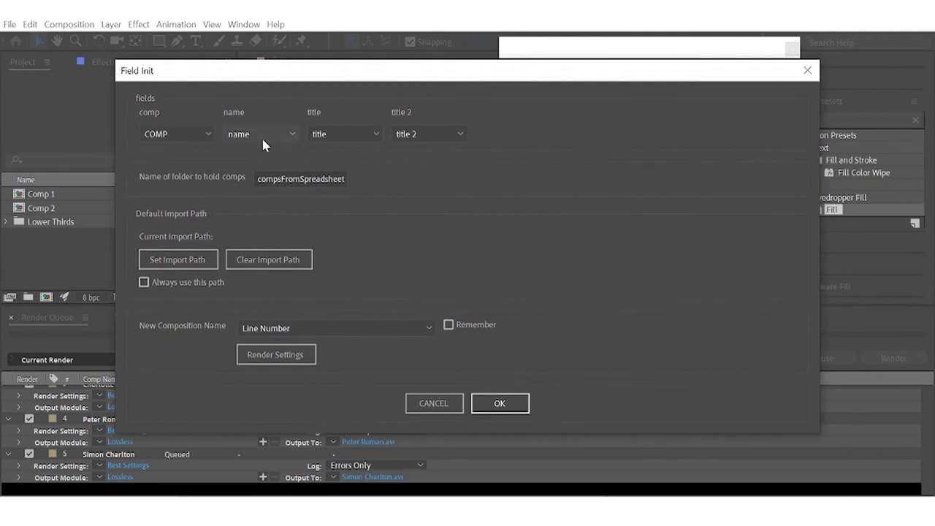
{"action": "double_click", "coordinate": [307, 172]}
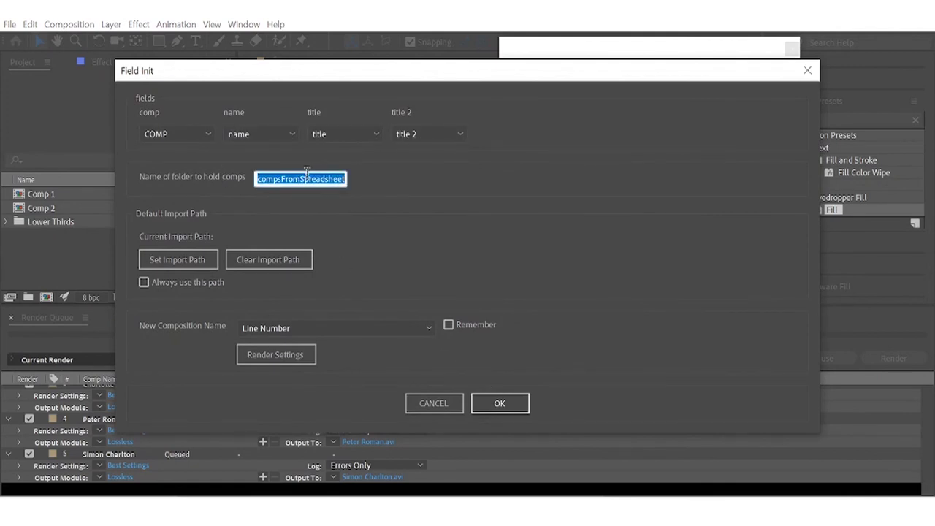
{"action": "type", "text": "Green option"}
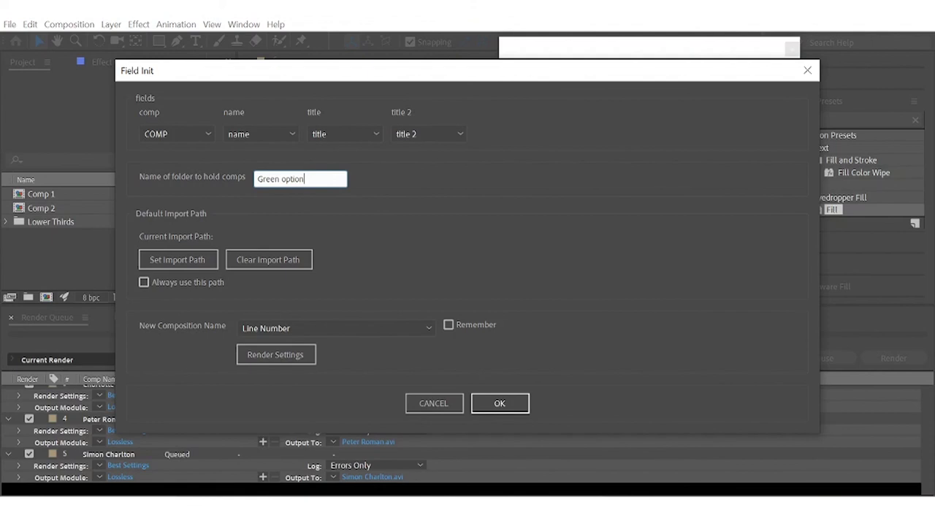
{"action": "left_click", "coordinate": [318, 330]}
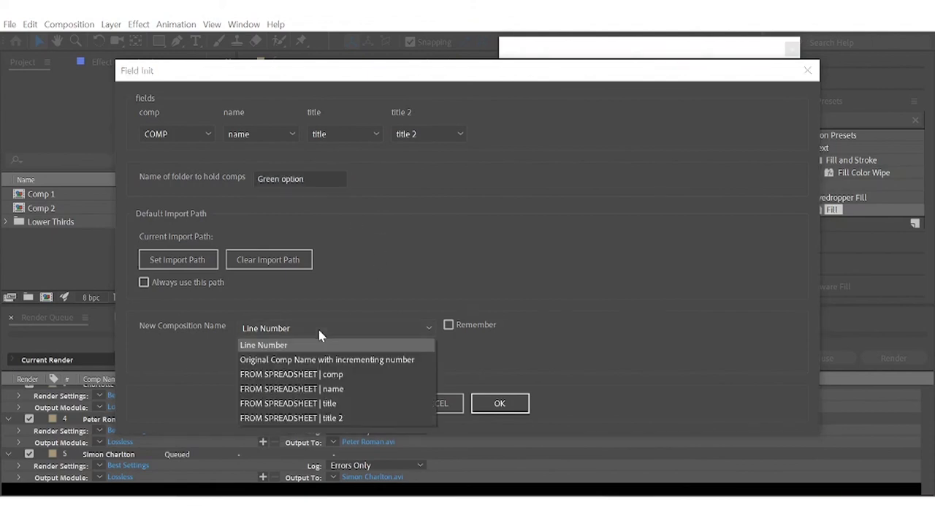
{"action": "key", "text": "Escape"}
{"action": "left_click", "coordinate": [449, 325]}
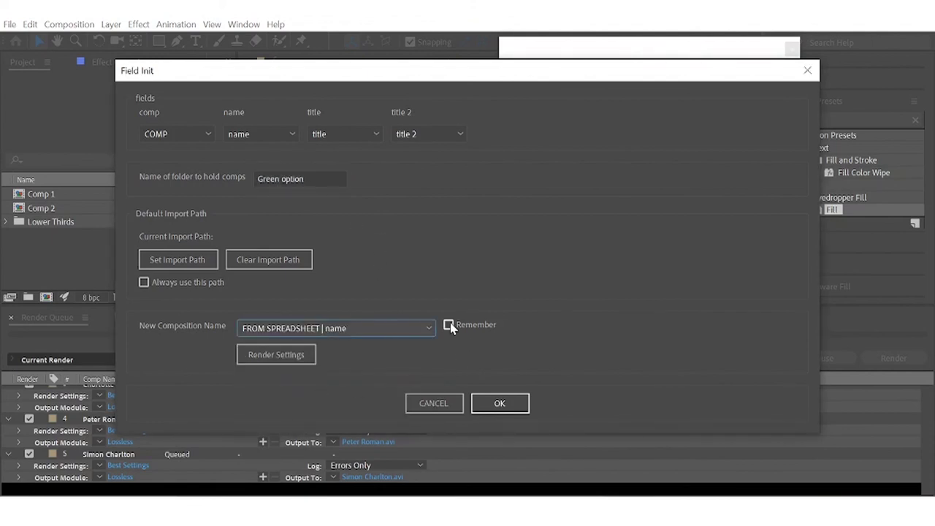
{"action": "left_click", "coordinate": [500, 403]}
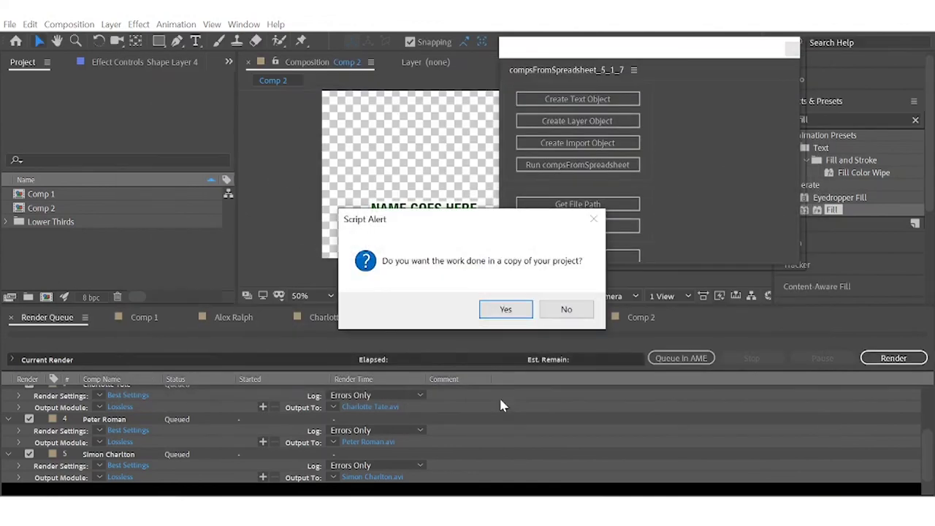
Generate the comps in the current project and inspect the first green comp's title.
{"action": "left_click", "coordinate": [564, 309]}
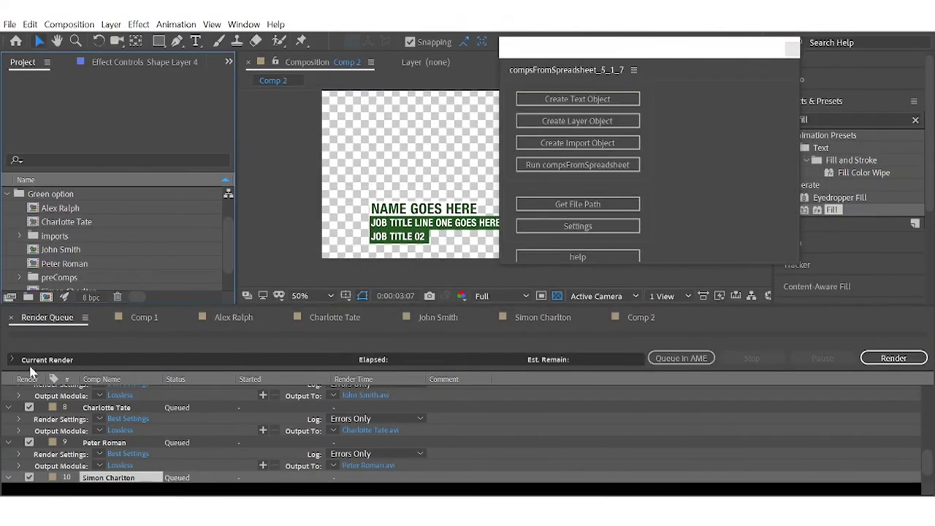
{"action": "double_click", "coordinate": [65, 209]}
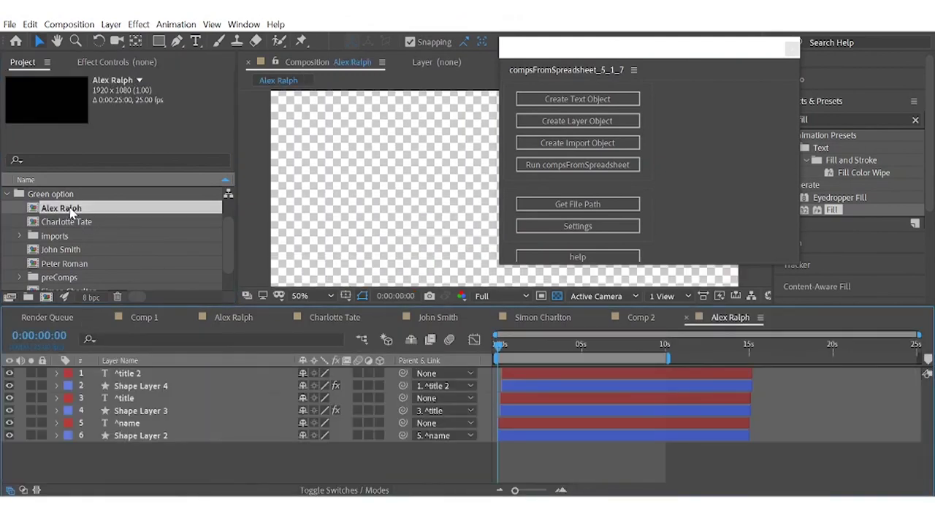
{"action": "left_click_drag", "start_coordinate": [506, 350], "coordinate": [537, 347]}
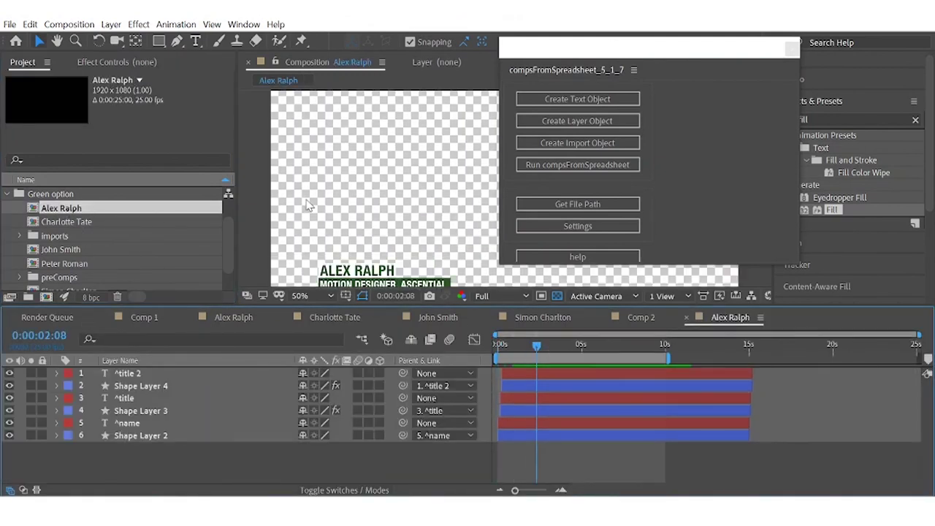
{"action": "key", "text": "h"}
{"action": "left_click_drag", "start_coordinate": [345, 181], "coordinate": [344, 171]}
{"action": "key", "text": "v"}
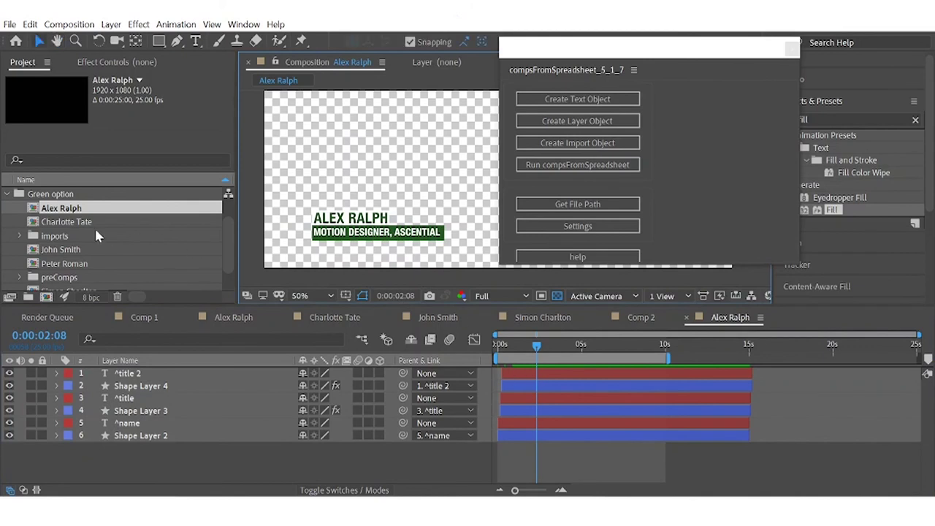
Preview the next two generated comps to check their lower-third titles.
{"action": "double_click", "coordinate": [88, 223]}
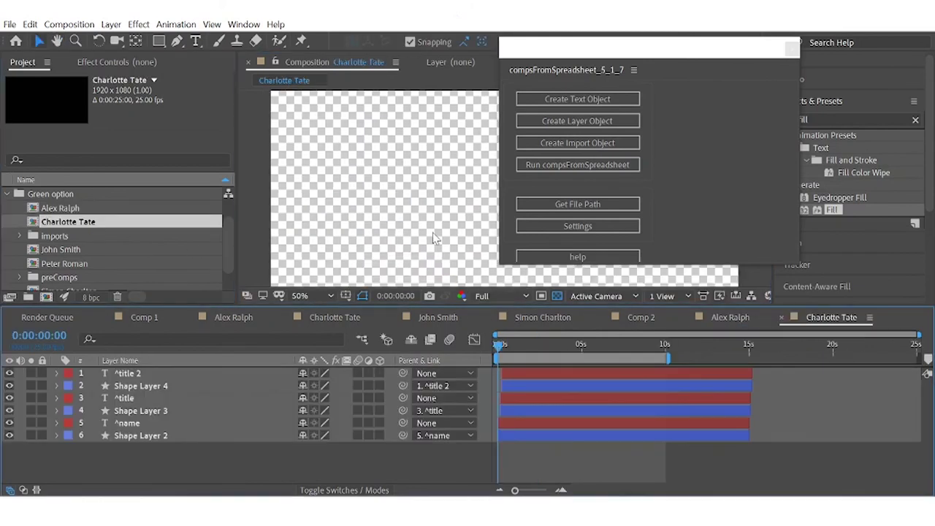
{"action": "key", "text": "h"}
{"action": "left_click_drag", "start_coordinate": [466, 258], "coordinate": [464, 222]}
{"action": "key", "text": "v"}
{"action": "key", "text": "space"}
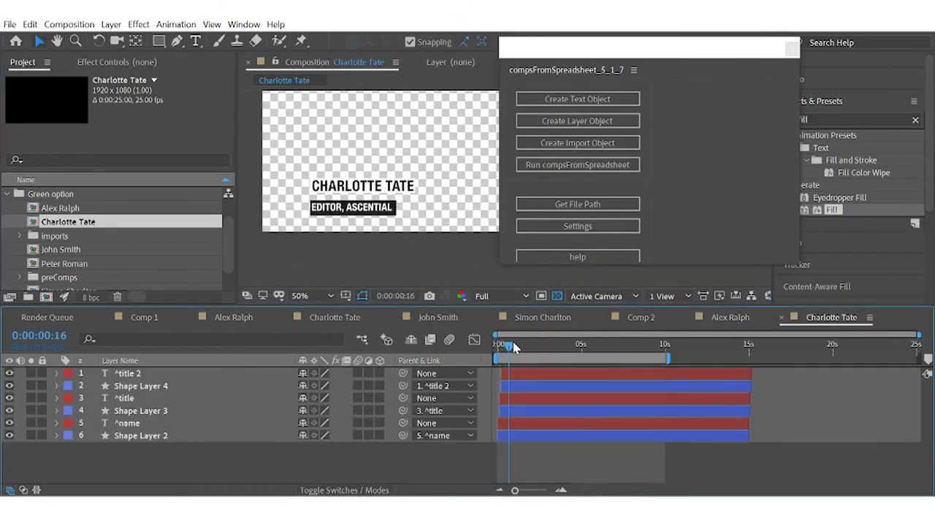
{"action": "double_click", "coordinate": [65, 249]}
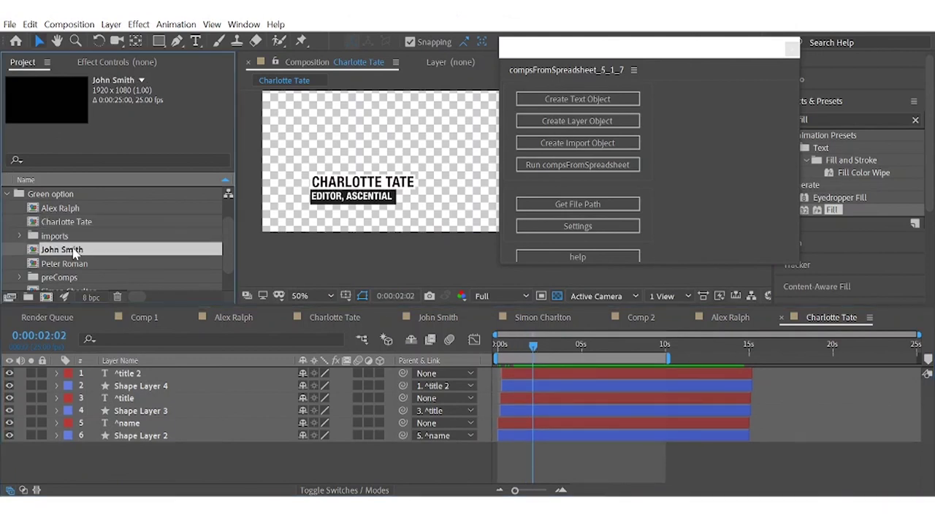
{"action": "left_click_drag", "start_coordinate": [504, 347], "coordinate": [547, 347]}
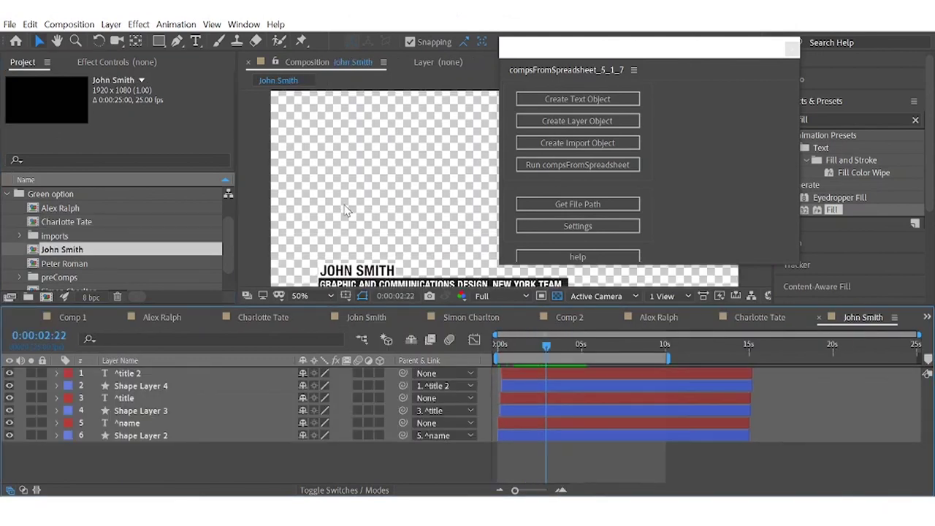